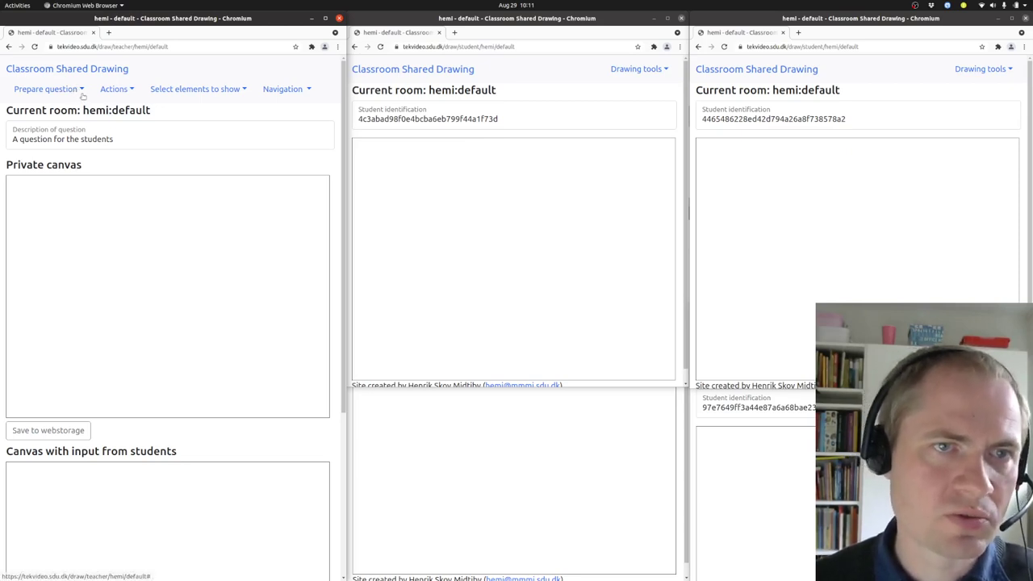
- Load tapQuestionPerceptron.png onto the private canvas and push it to all student canvases
left_click(82, 92)
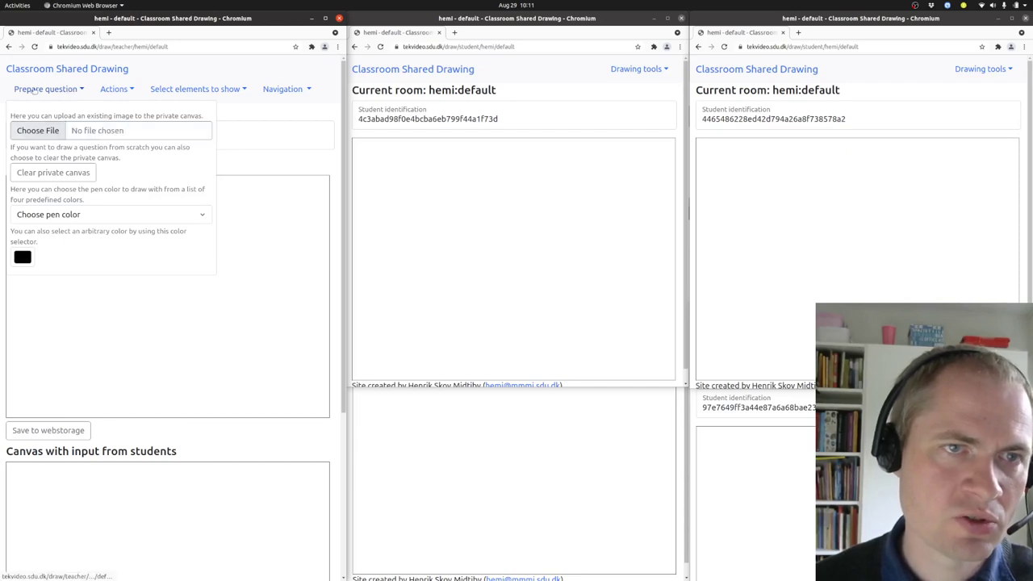
left_click(37, 130)
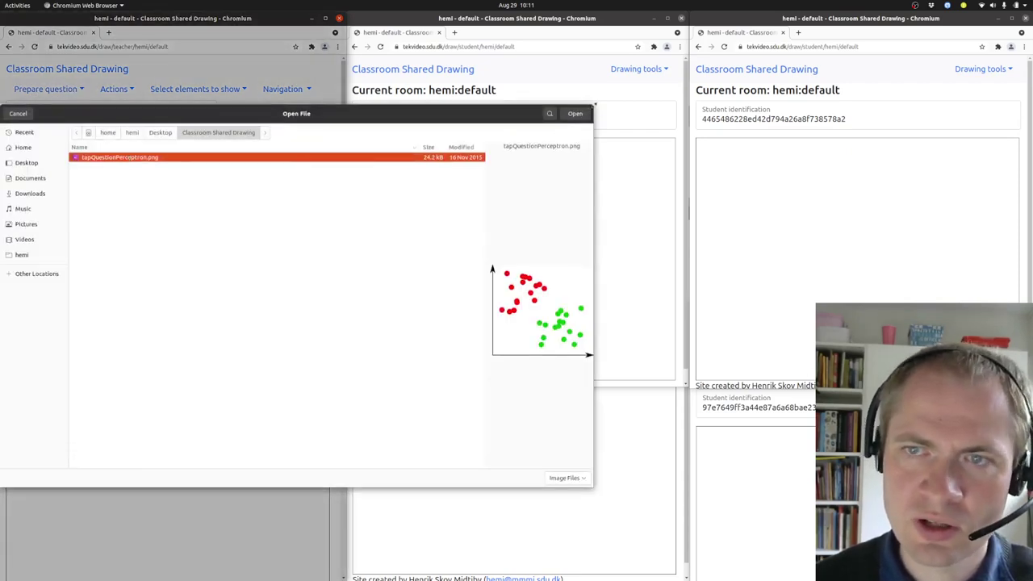
left_click(572, 116)
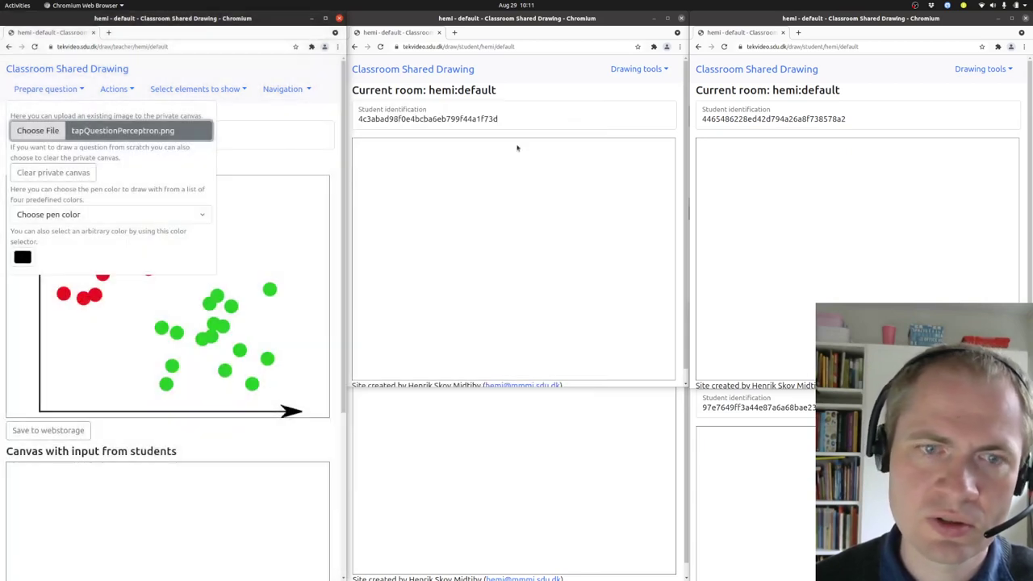
left_click(250, 171)
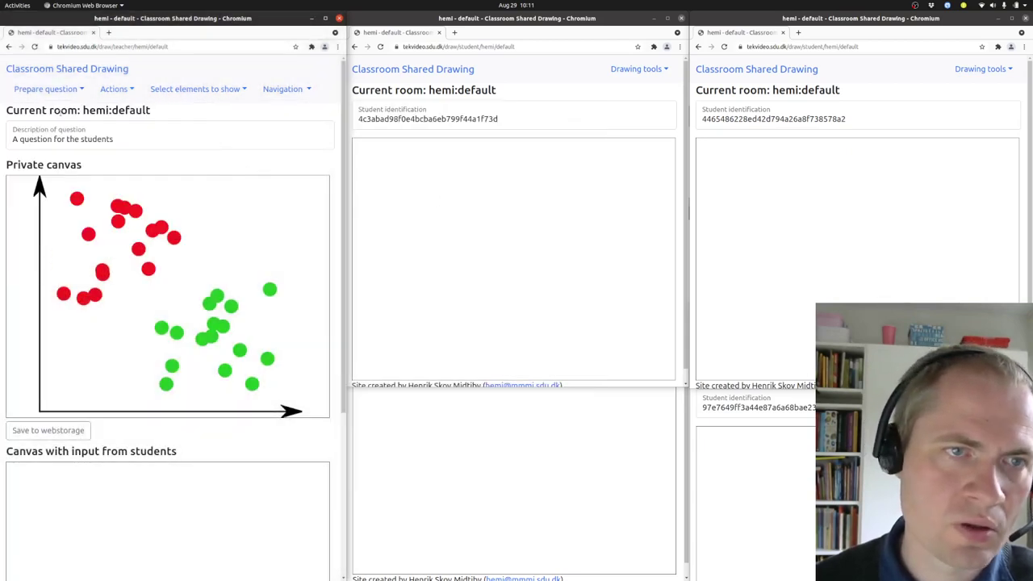
left_click(125, 90)
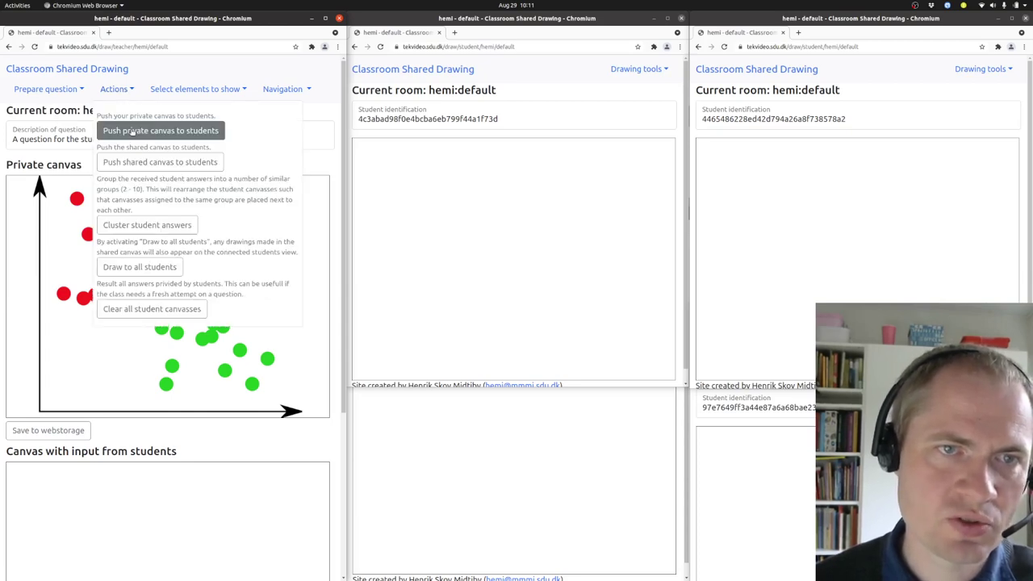
left_click(134, 132)
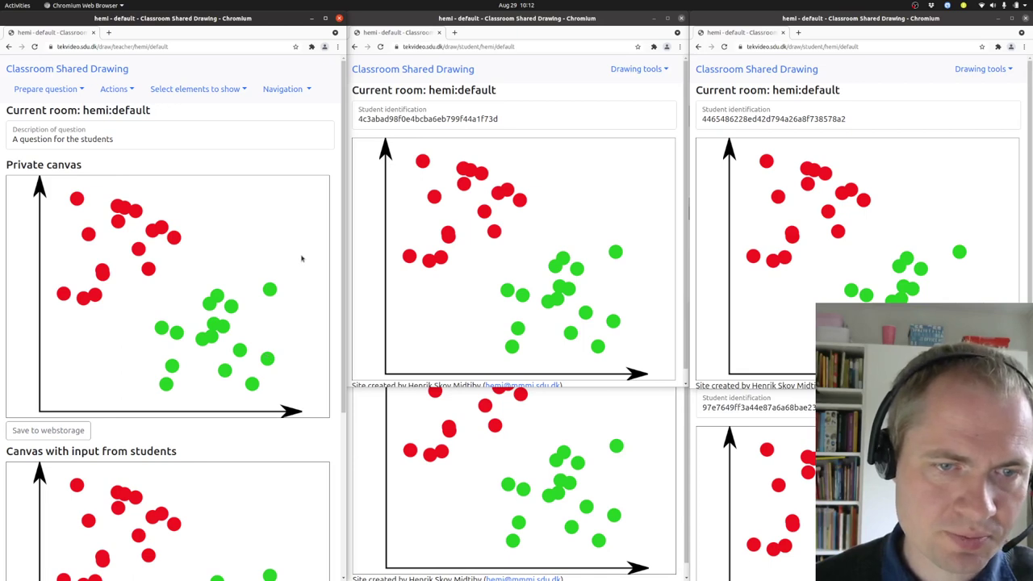
scroll(167, 420, "down", 3)
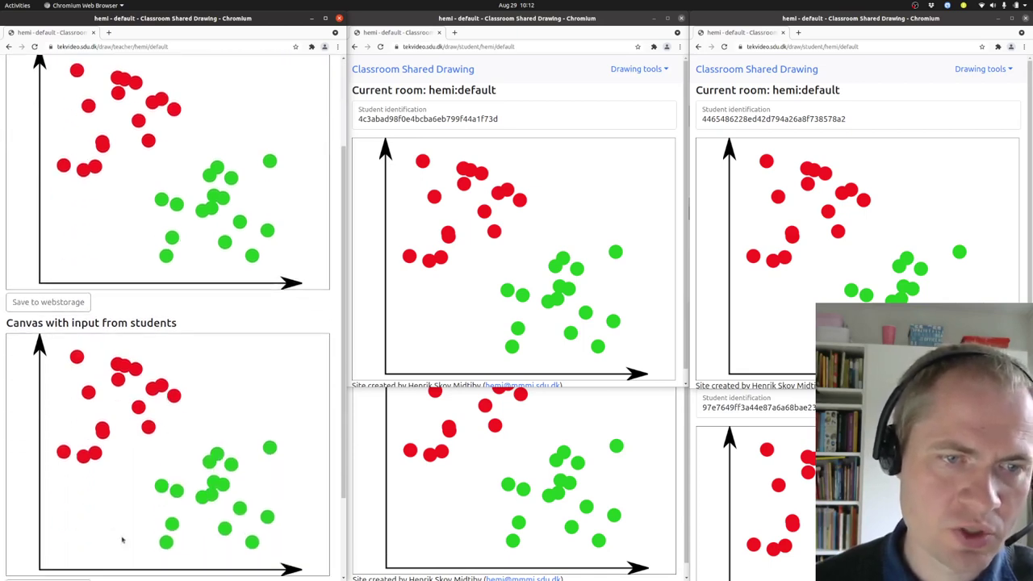
scroll(135, 392, "up", 3)
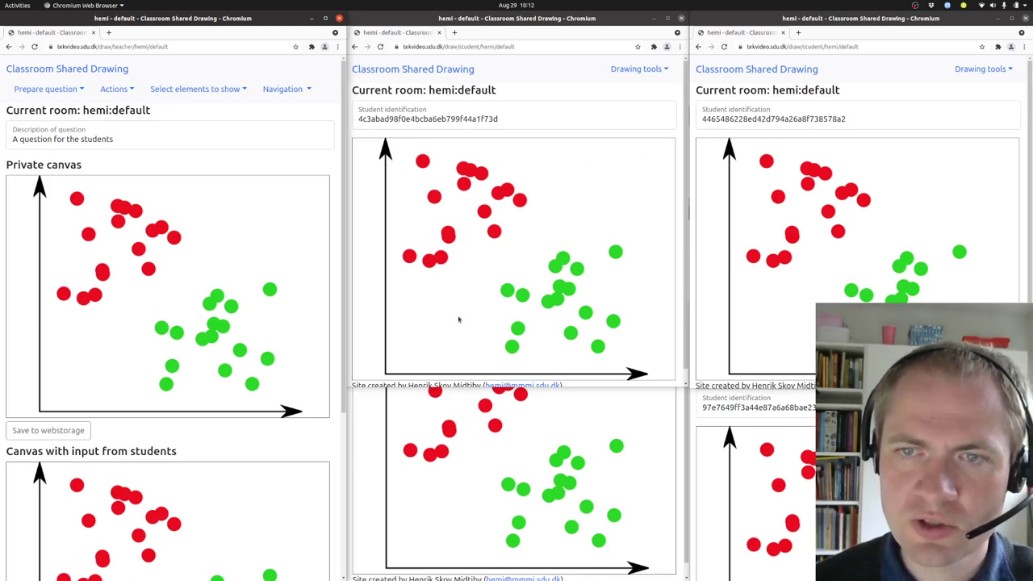
scroll(205, 471, "down", 1)
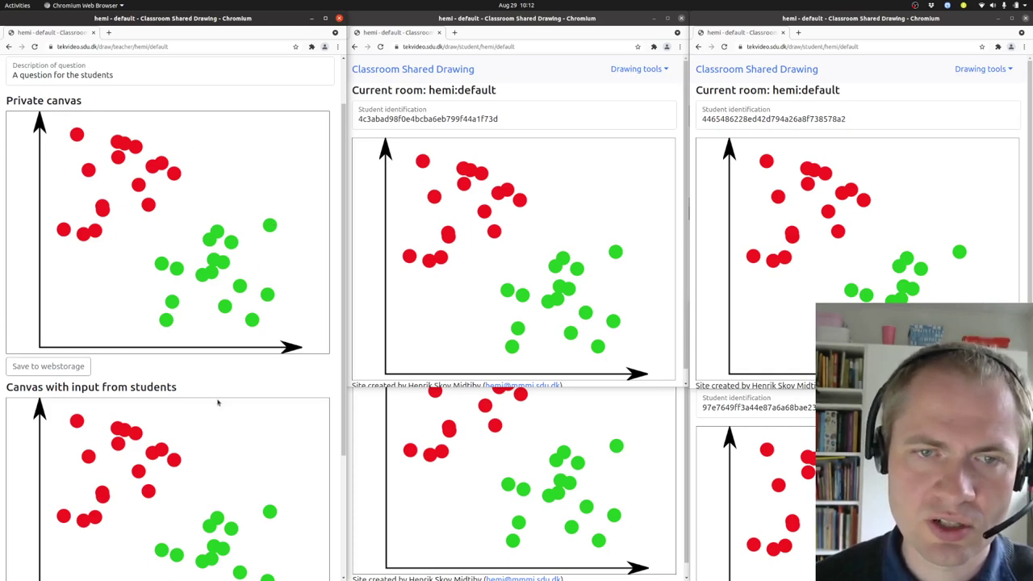
scroll(234, 400, "up", 1)
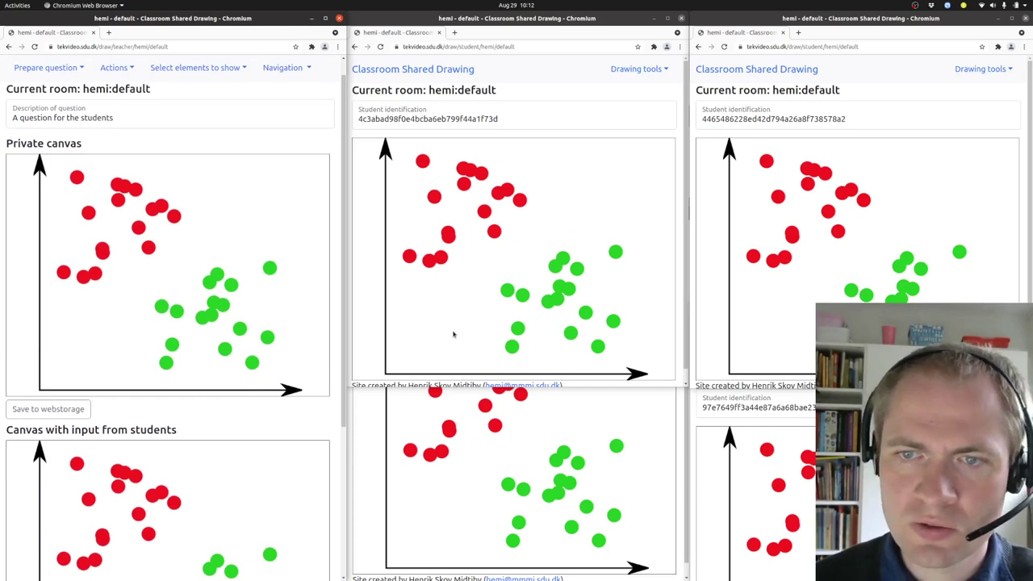
- Draw a line separating red from green points on each of the three student canvases
left_click_drag(604, 159, 418, 373)
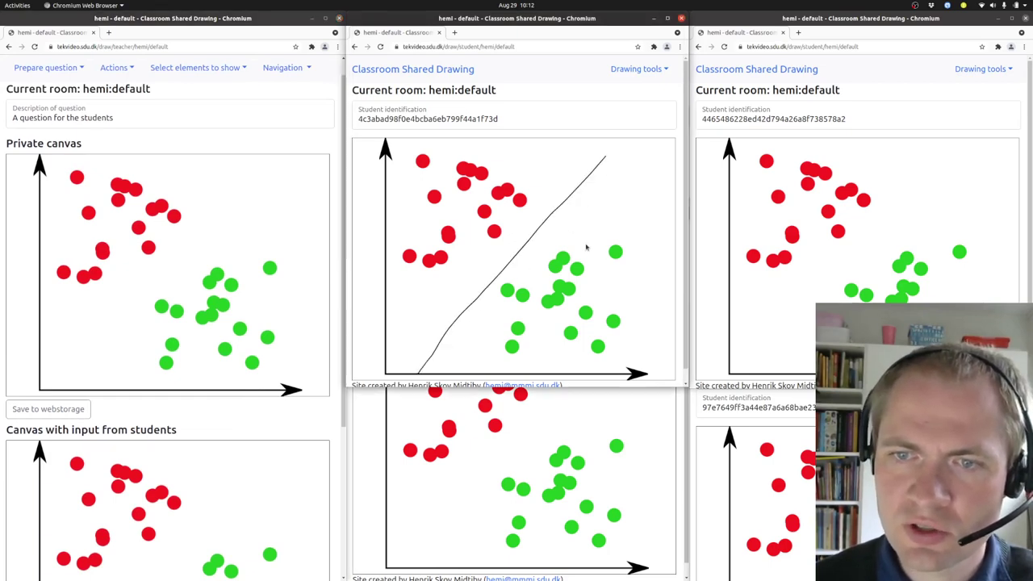
left_click_drag(952, 166, 747, 365)
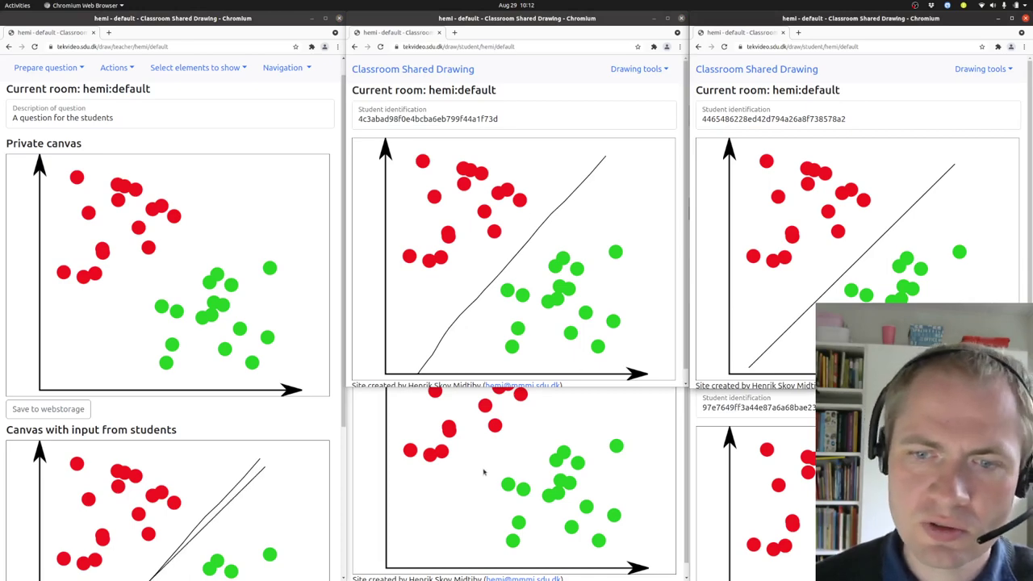
mouse_move(418, 391)
left_mouse_down()
mouse_move(532, 496)
mouse_move(638, 552)
left_mouse_up()
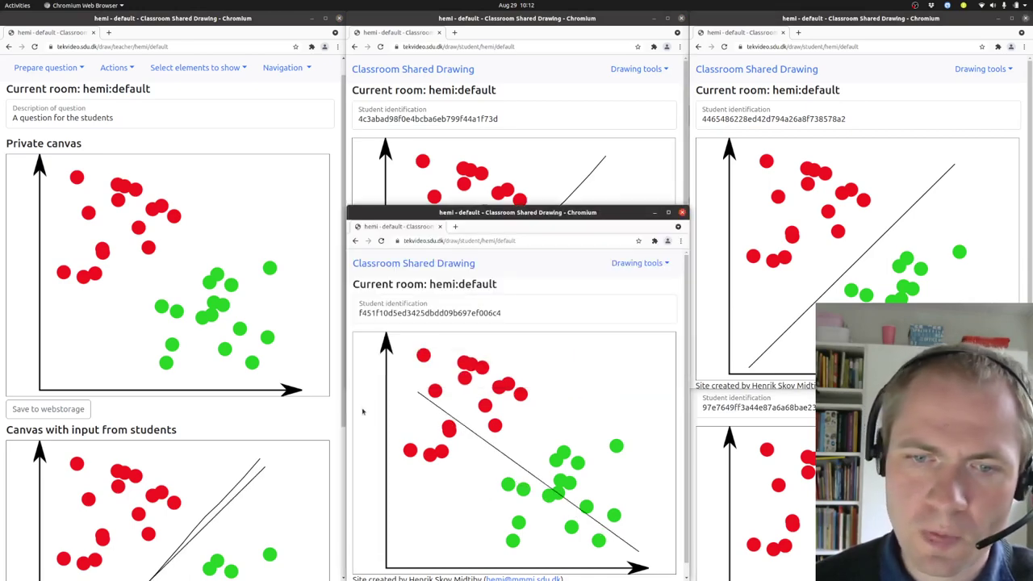
left_click(348, 194)
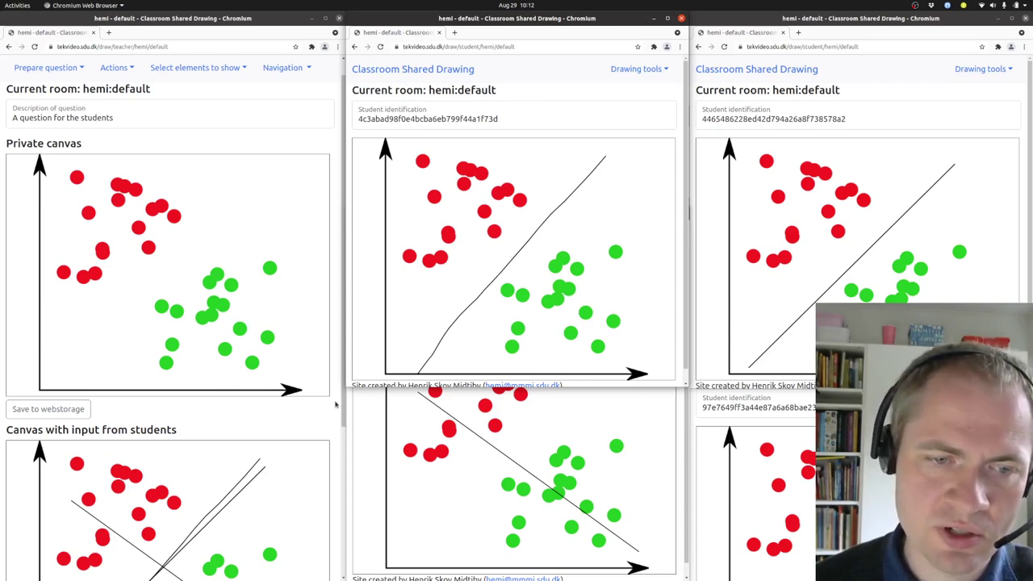
scroll(334, 406, "down", 3)
scroll(335, 406, "down", 2)
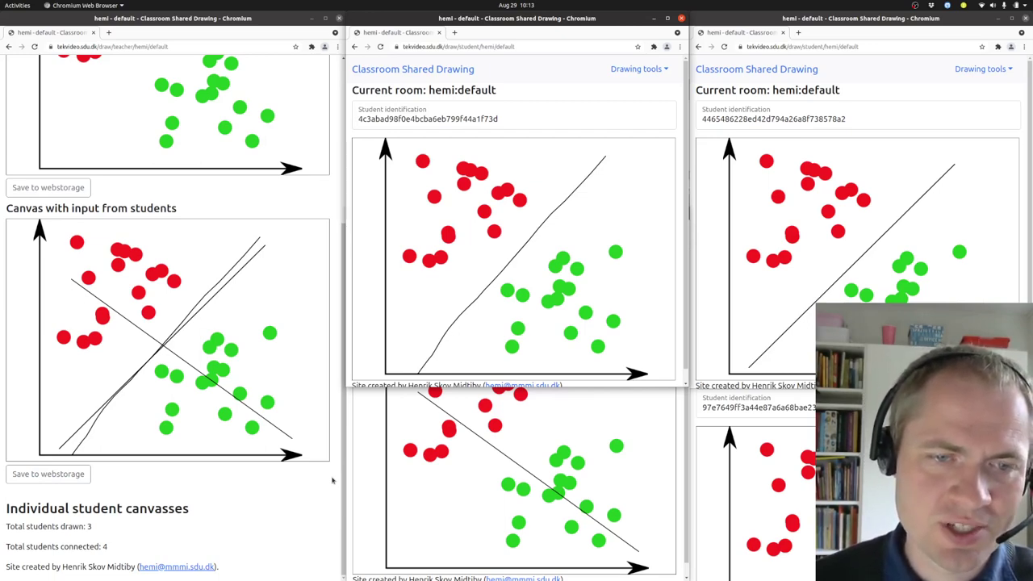
scroll(331, 481, "up", 5)
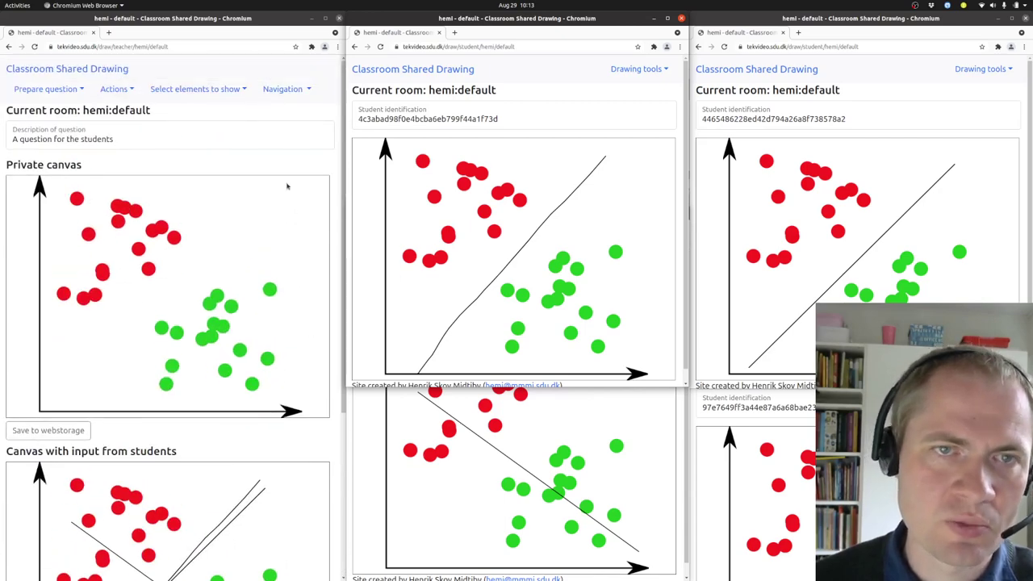
left_click(126, 90)
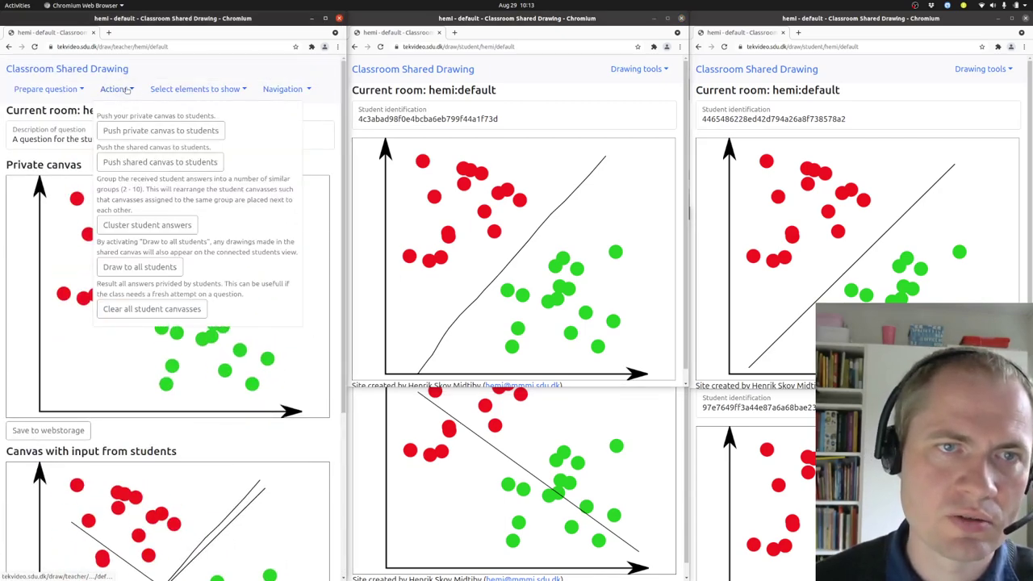
left_click(146, 225)
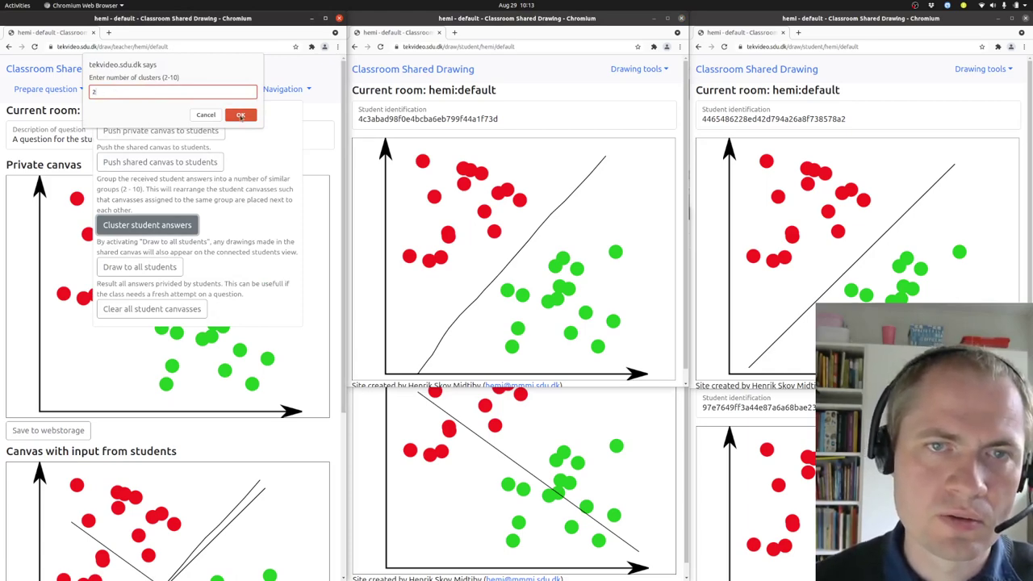
left_click(241, 115)
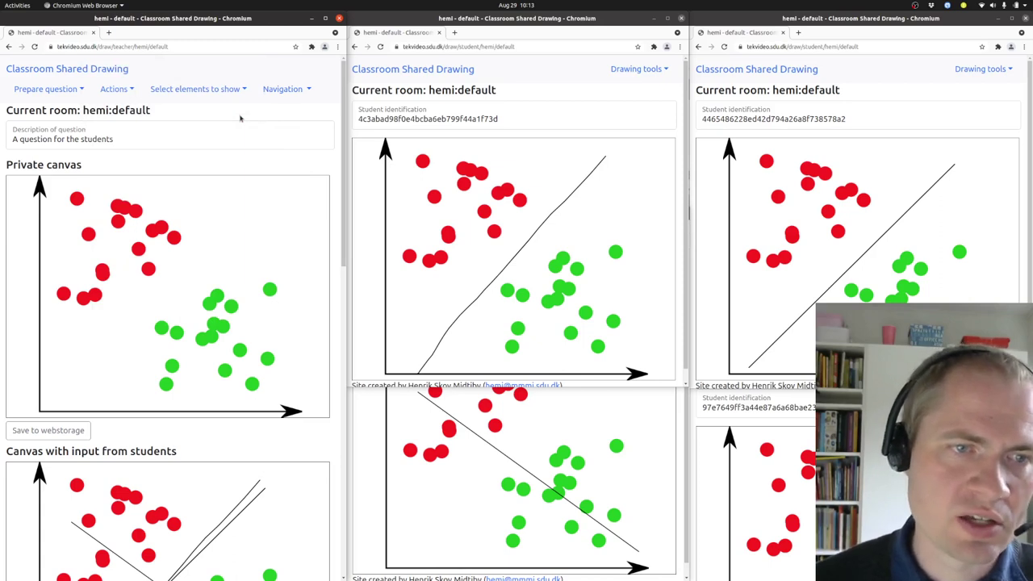
scroll(331, 215, "down", 5)
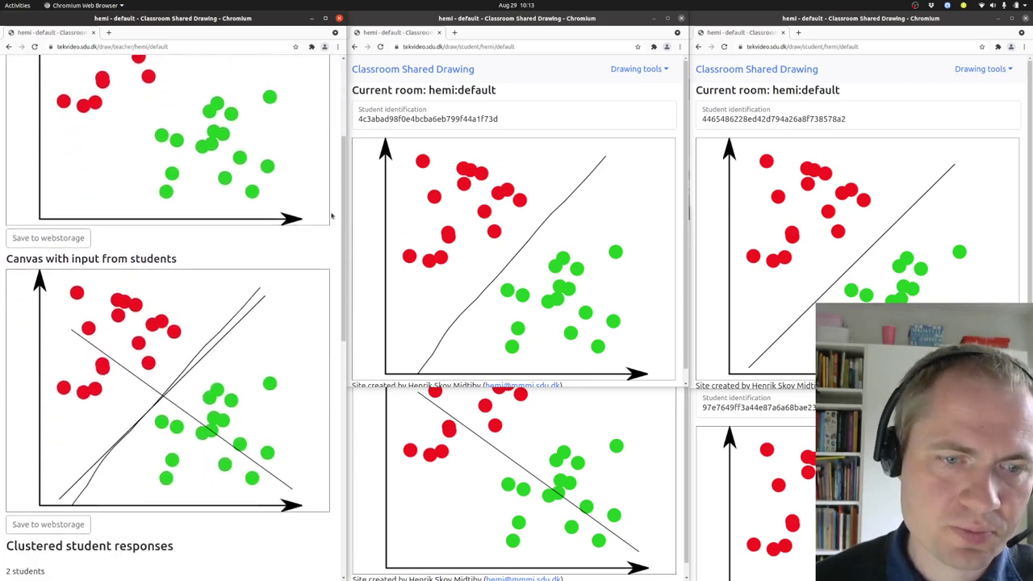
scroll(331, 216, "down", 10)
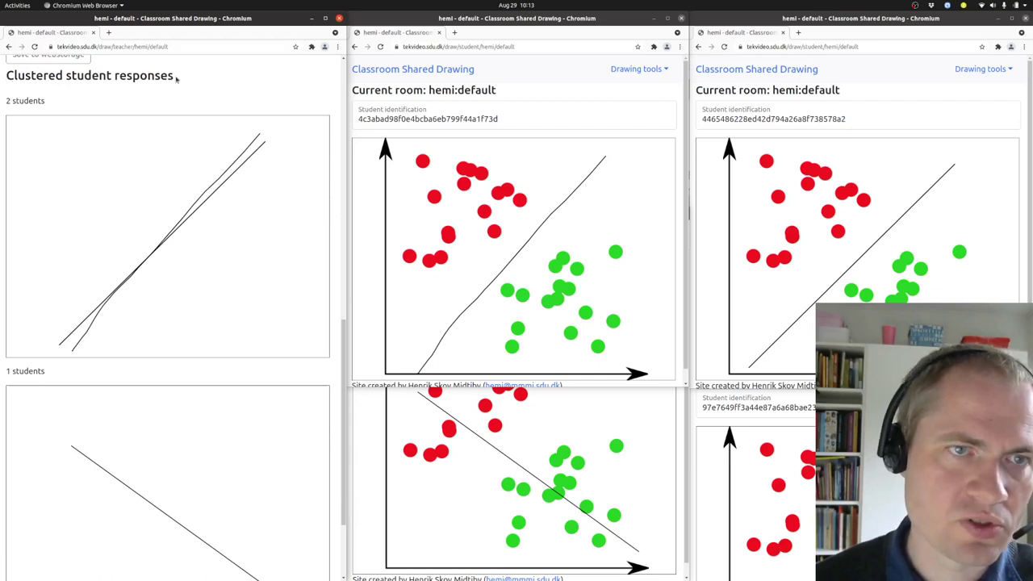
scroll(242, 322, "down", 2)
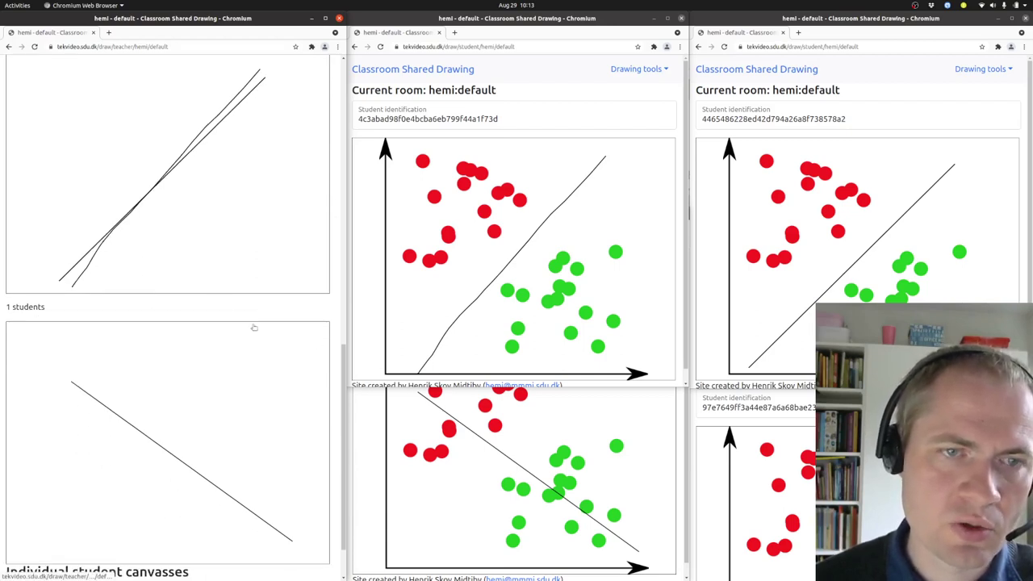
scroll(89, 207, "up", 2)
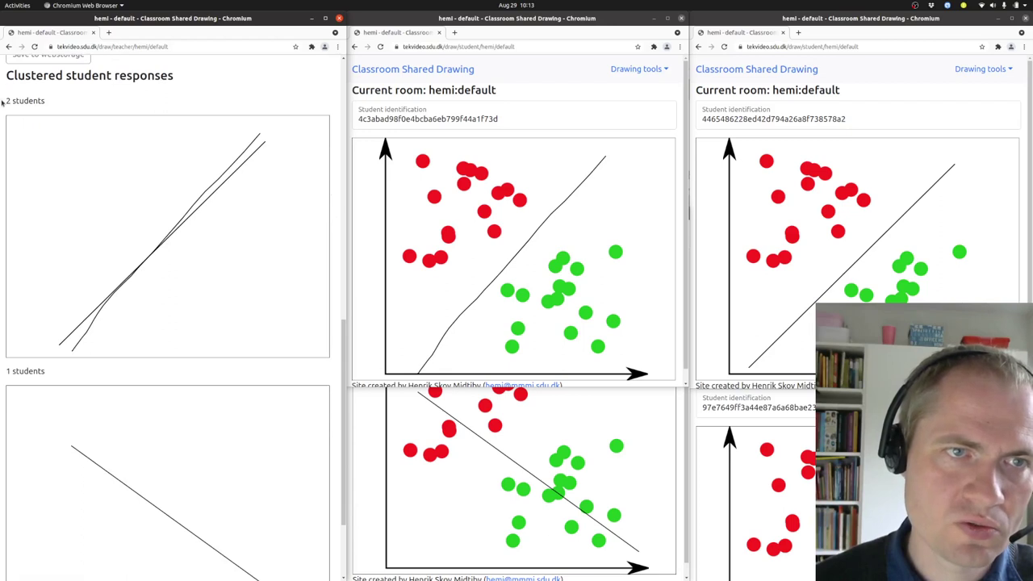
left_click_drag(4, 103, 92, 118)
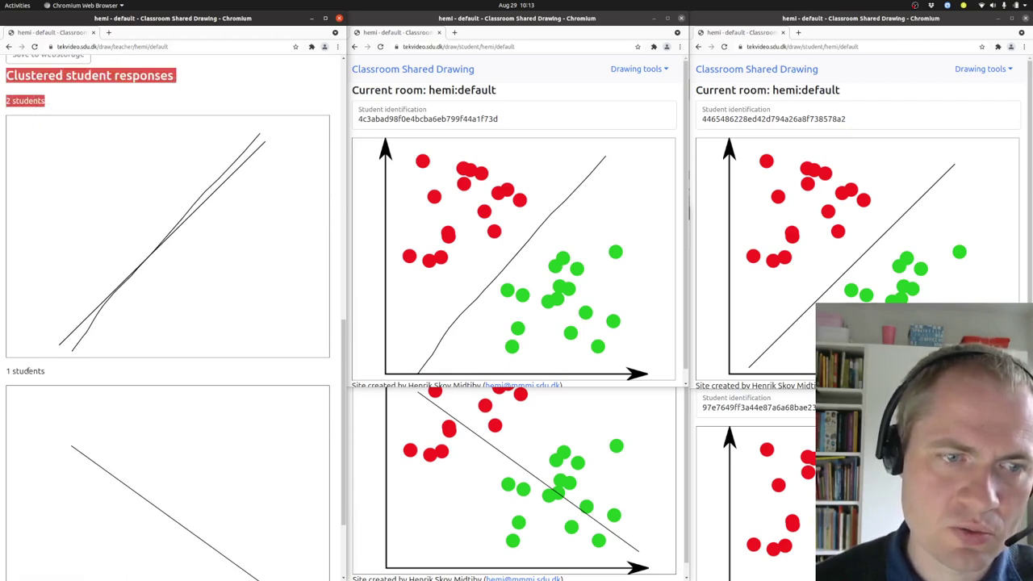
left_click(28, 370)
scroll(77, 362, "down", 2)
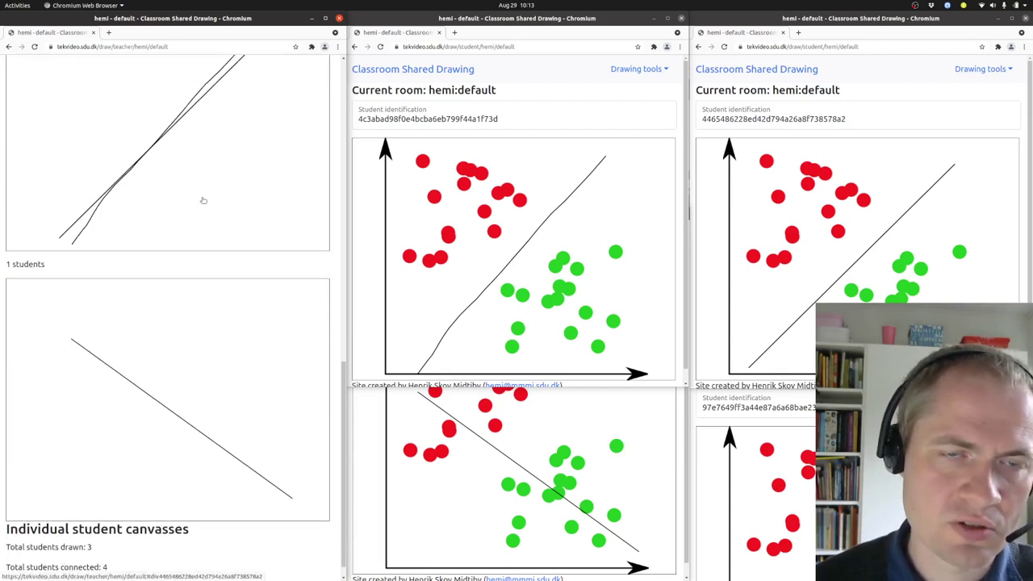
scroll(256, 316, "up", 3)
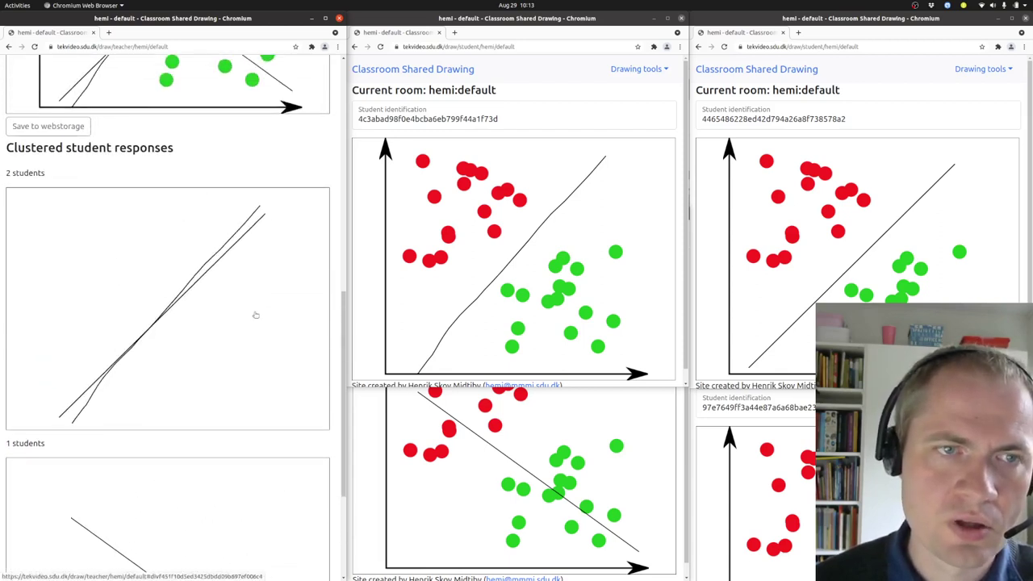
scroll(256, 316, "up", 6)
scroll(256, 316, "down", 3)
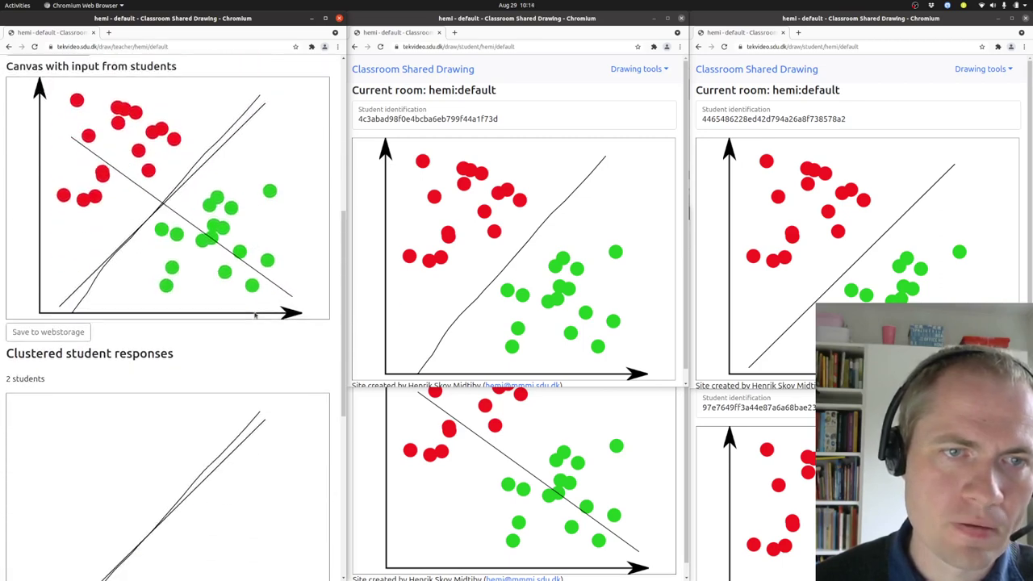
scroll(255, 317, "up", 1)
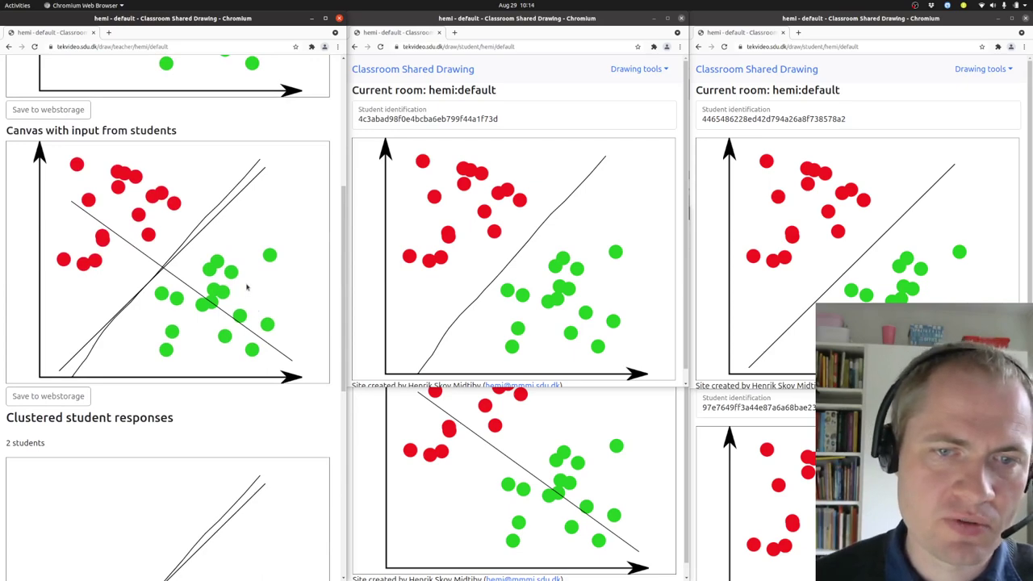
scroll(277, 263, "up", 3)
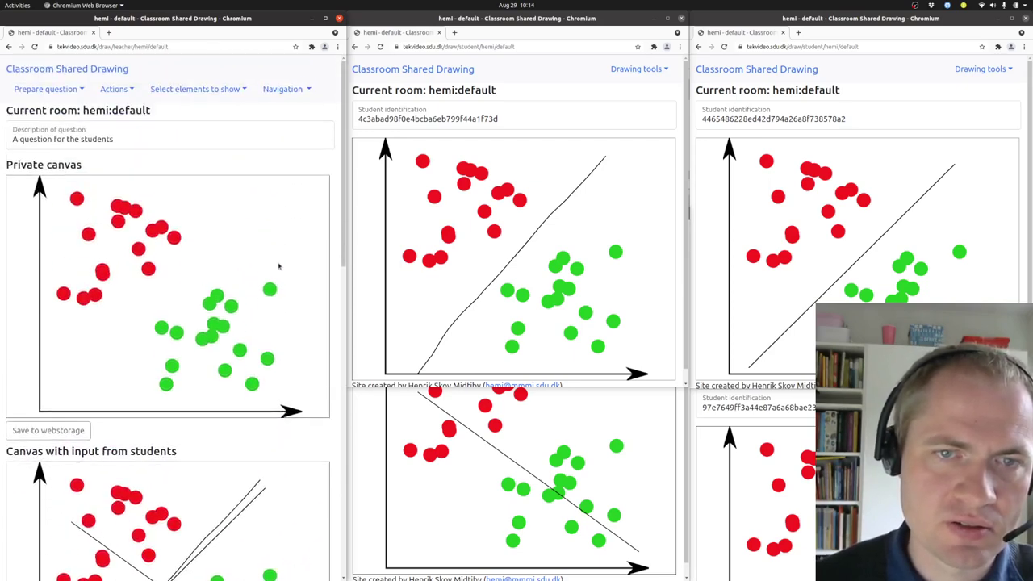
- Hide the private canvas and the clustered answers on the teacher page
left_click(212, 89)
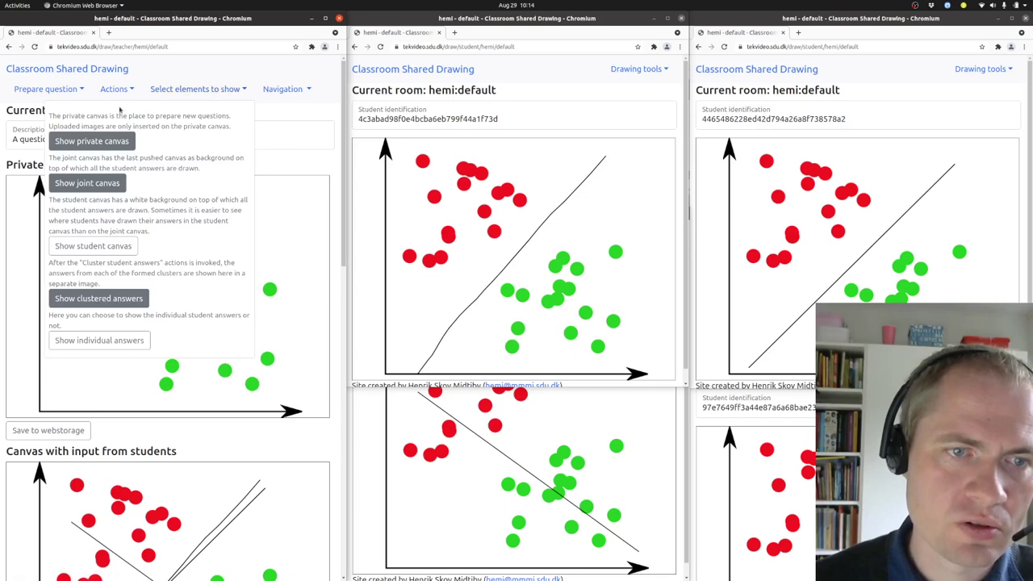
left_click(119, 142)
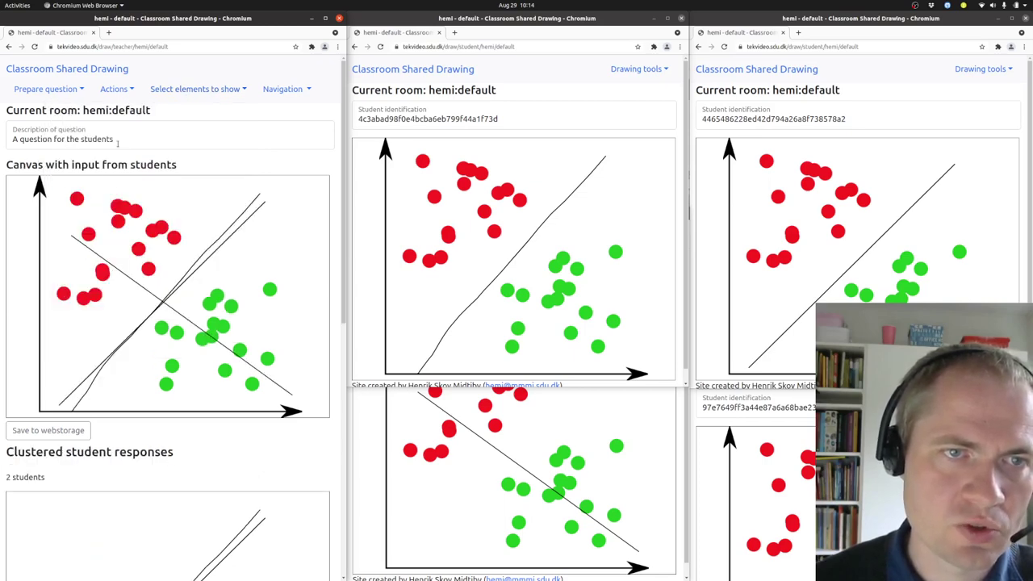
left_click(216, 89)
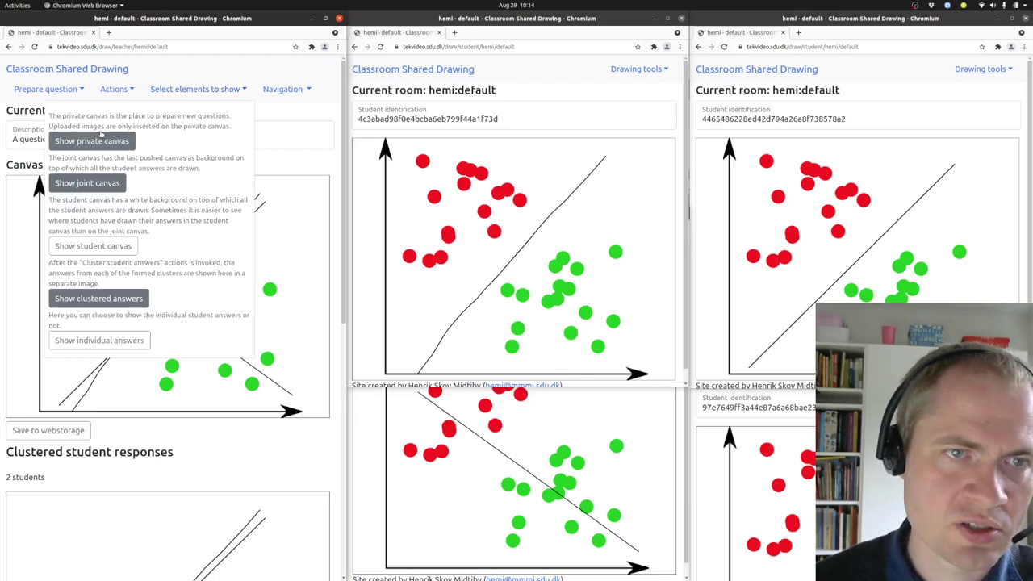
left_click(110, 301)
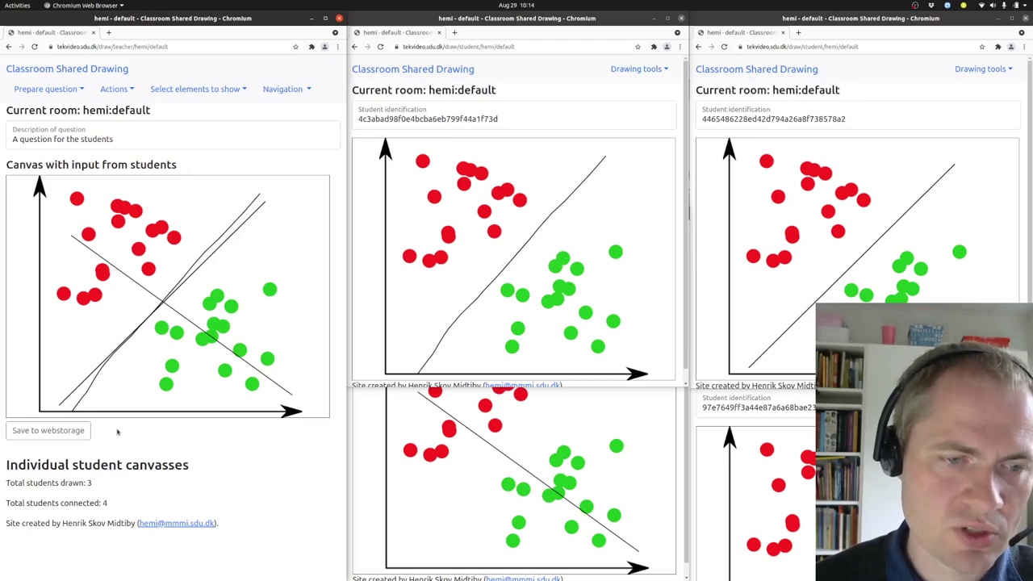
- Turn on 'Show individual answers' and scroll through each student's canvas
left_click(244, 90)
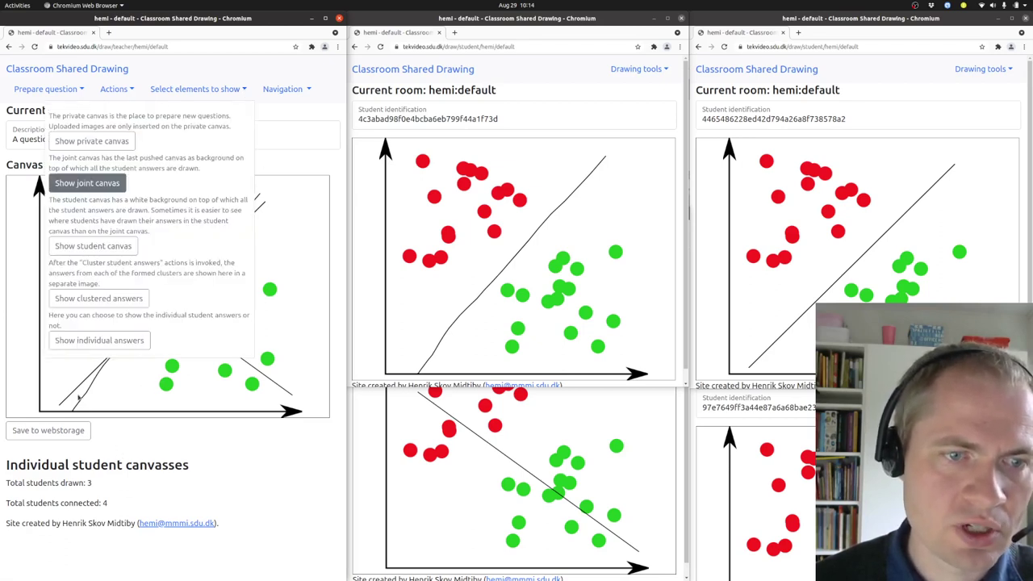
left_click(97, 340)
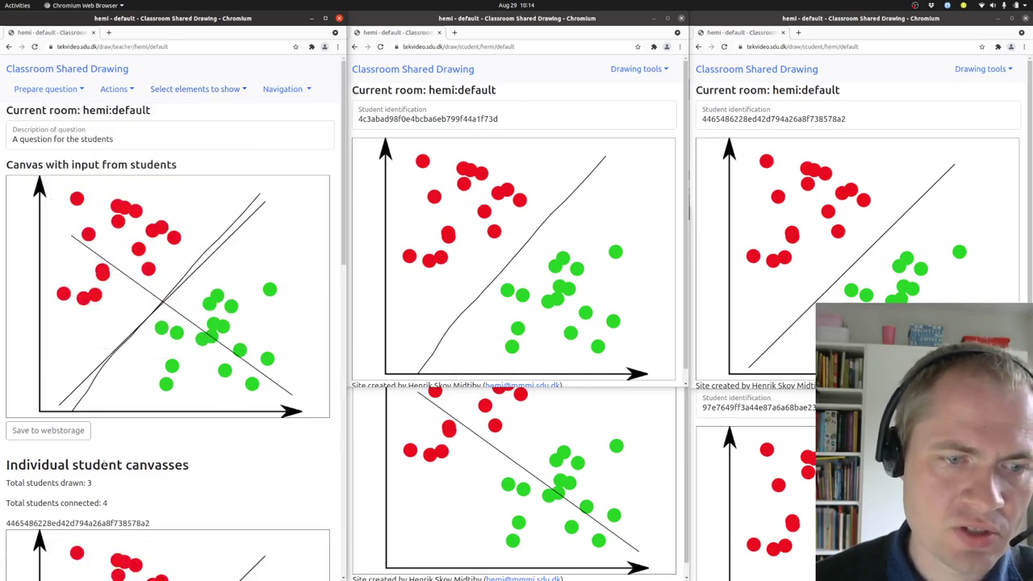
scroll(321, 463, "down", 5)
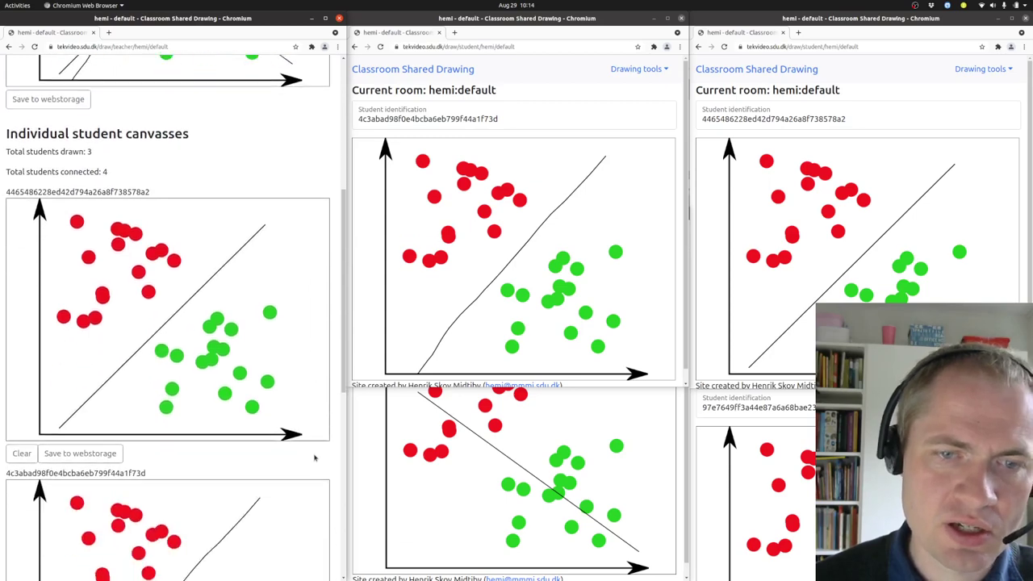
scroll(257, 484, "down", 3)
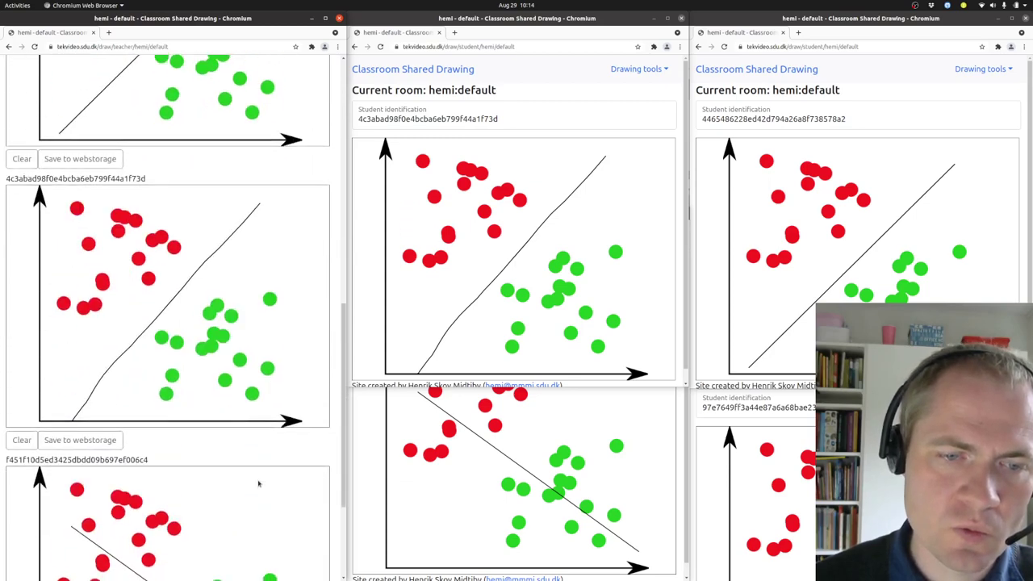
scroll(258, 485, "down", 2)
scroll(251, 504, "up", 7)
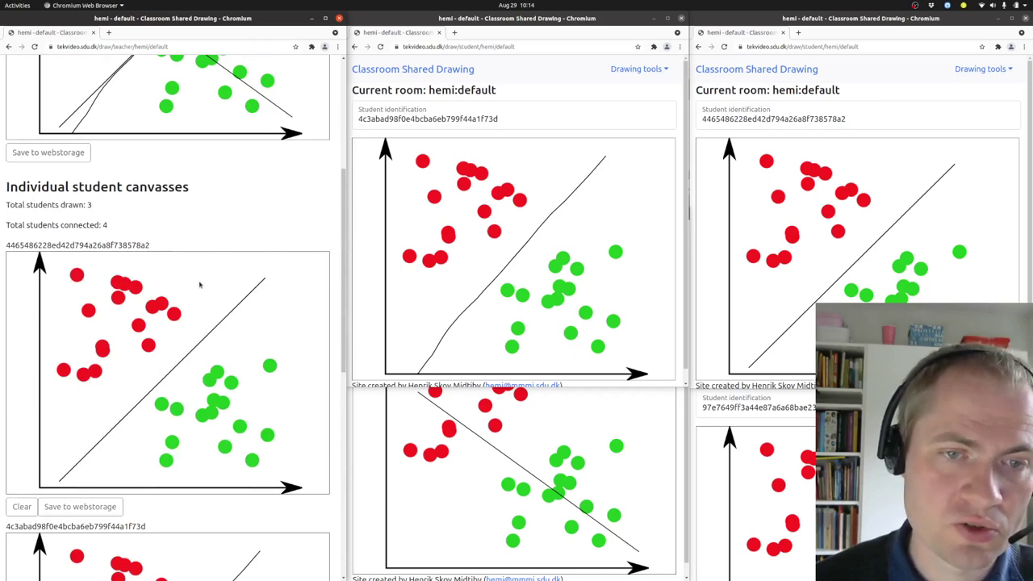
- Draw check marks on the first two individual canvases and a slash on the third
left_click_drag(199, 282, 229, 261)
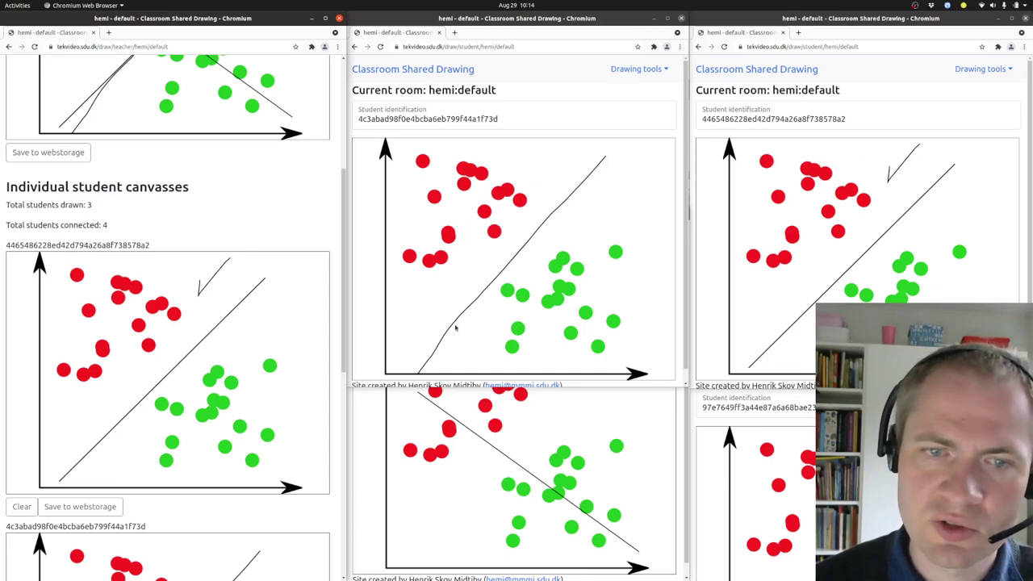
scroll(322, 331, "down", 3)
left_click_drag(283, 437, 304, 423)
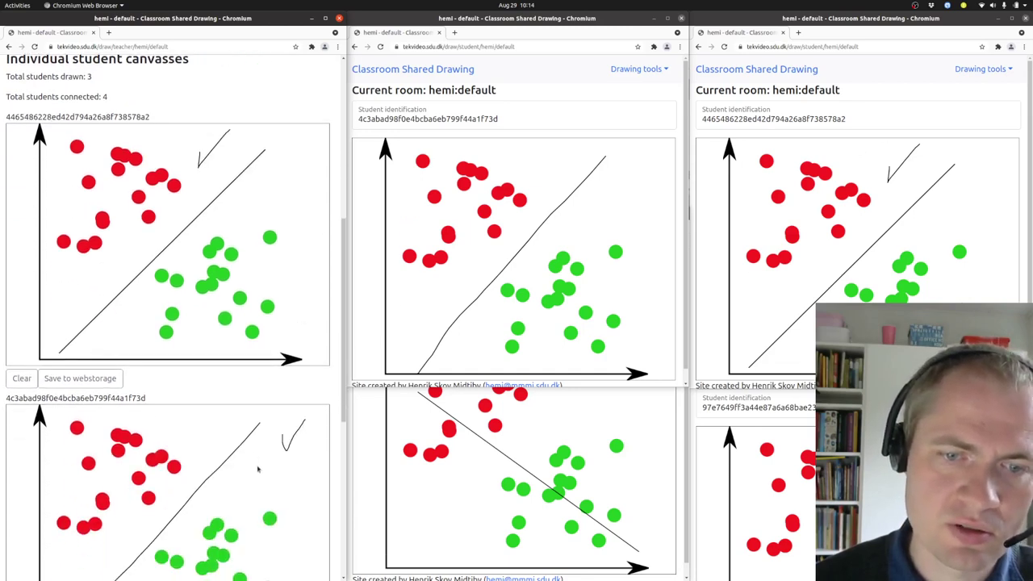
scroll(268, 396, "down", 3)
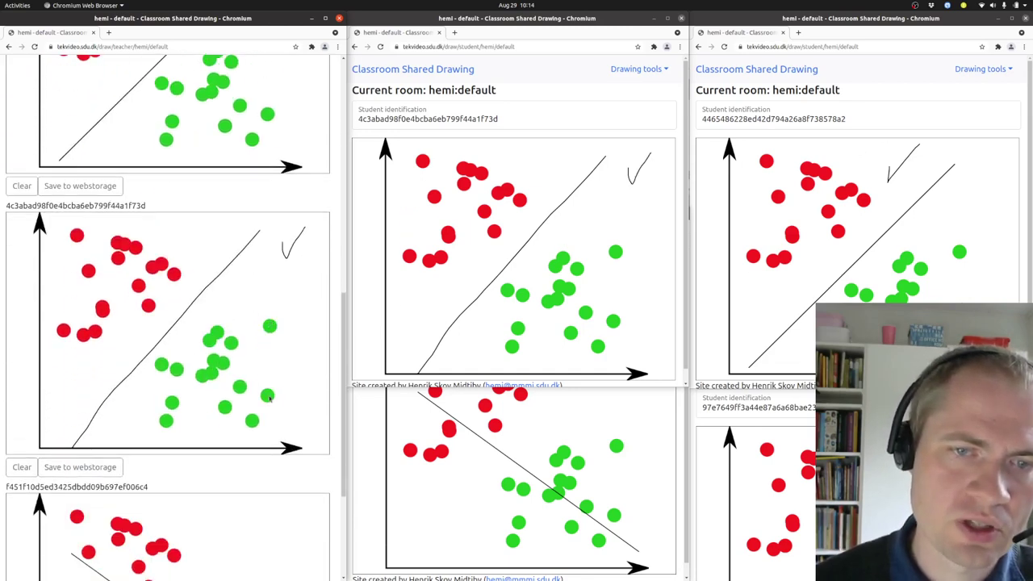
scroll(270, 396, "down", 3)
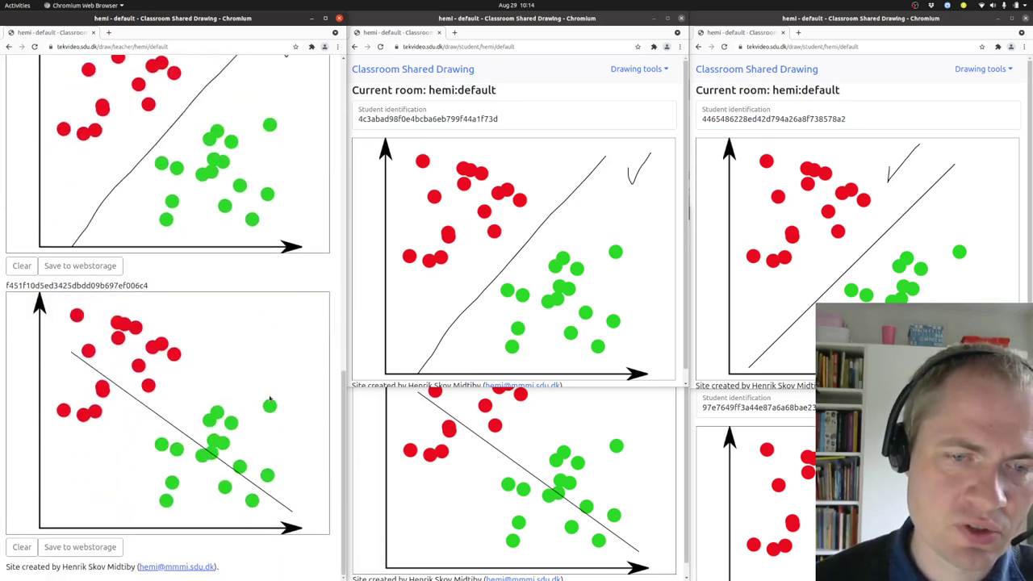
mouse_move(307, 320)
left_mouse_down()
mouse_move(289, 338)
mouse_move(289, 320)
mouse_move(301, 333)
left_mouse_up()
- Confirm the marks appear in the third and middle student windows
left_click(368, 440)
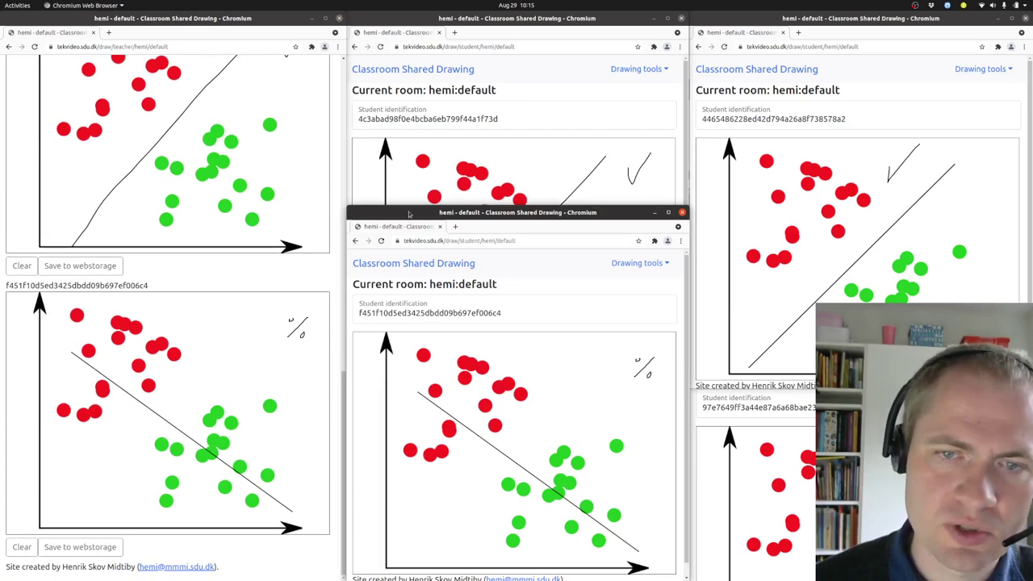
left_click(351, 187)
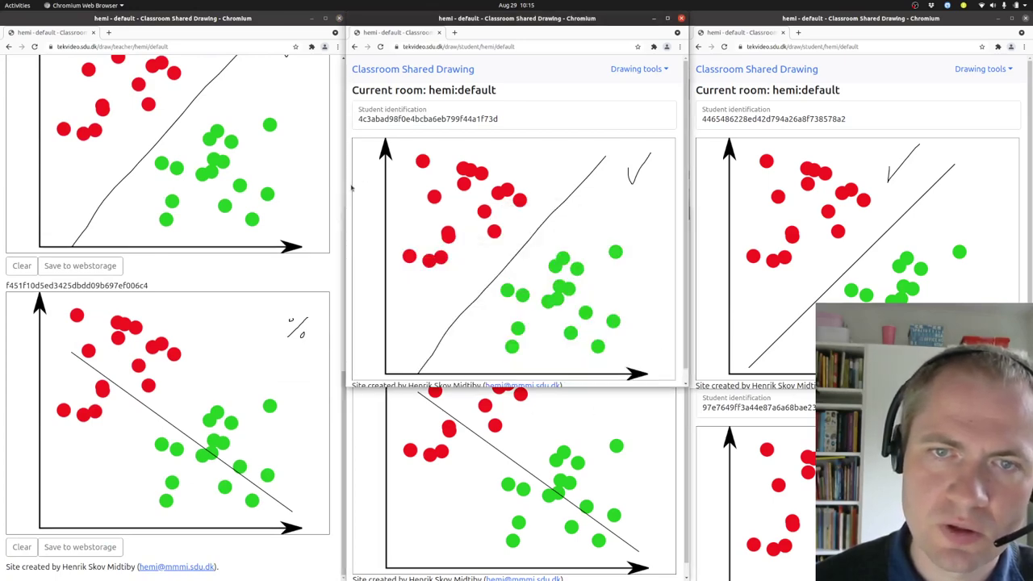
scroll(319, 284, "down", 10)
- Open the list of saved canvasses from the Navigation menu
scroll(319, 283, "up", 5)
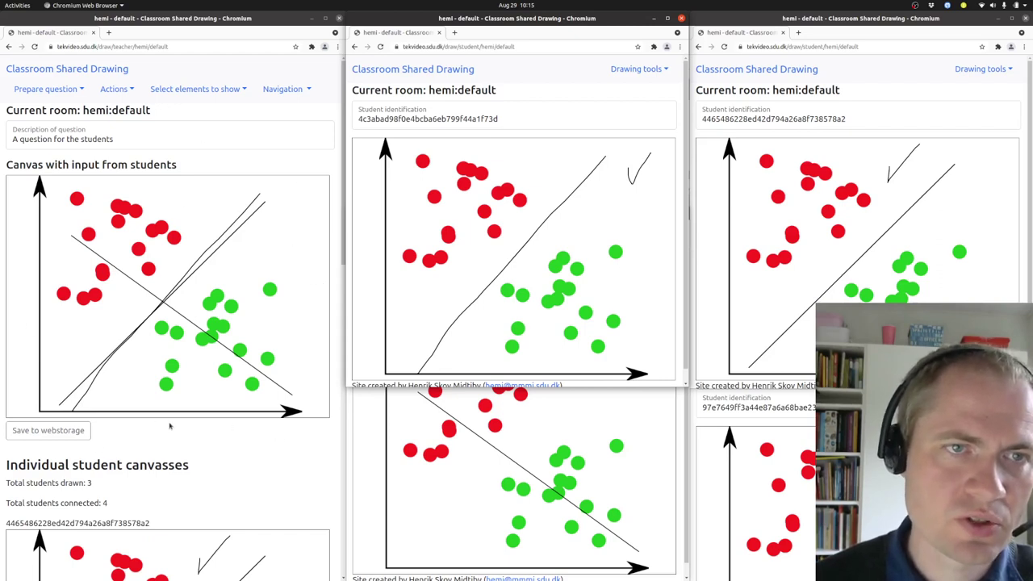
left_click(303, 90)
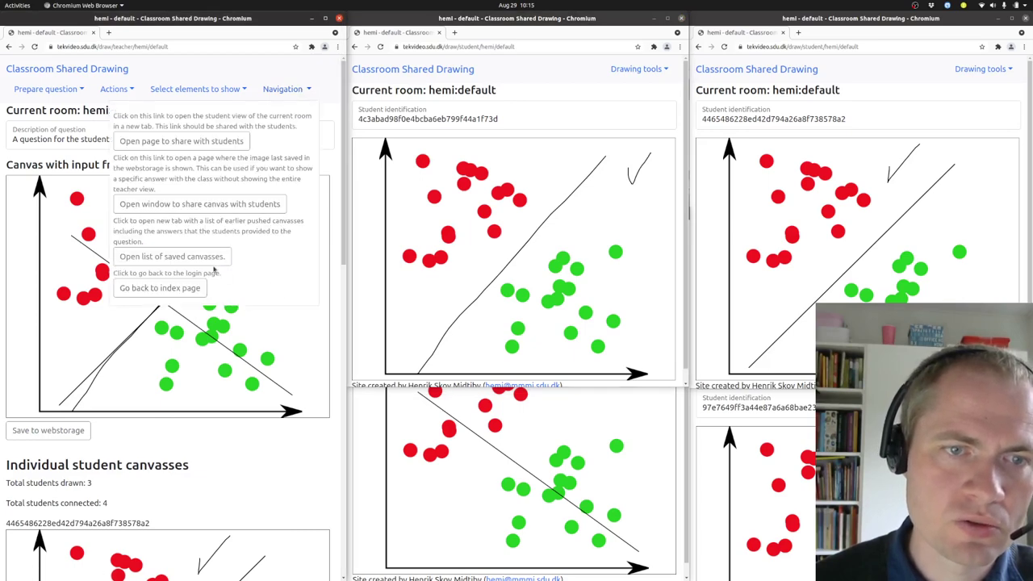
left_click(191, 258)
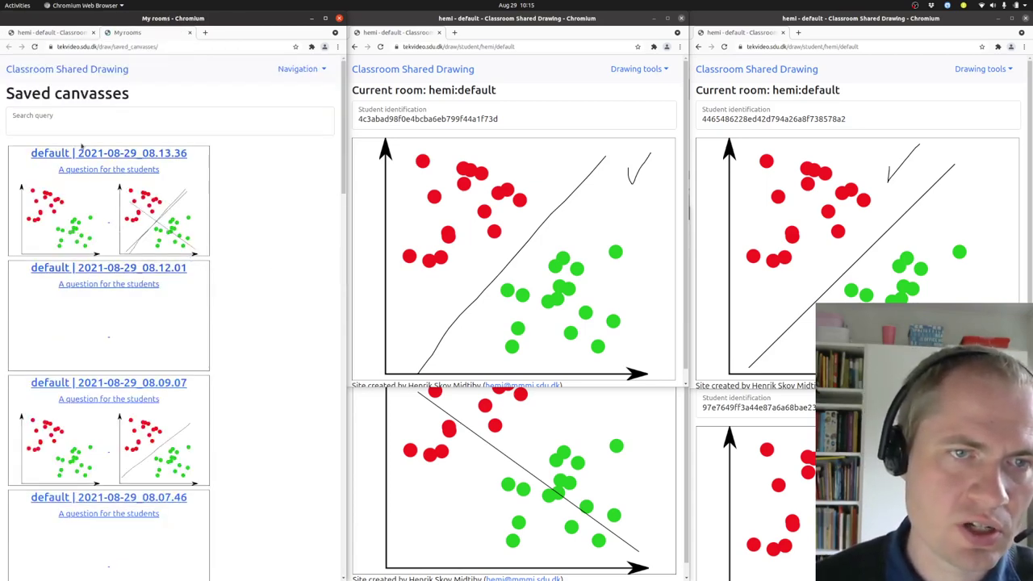
- Open the saved canvas 2021-08-29_08.13.36 and inspect its description field
left_click(105, 155)
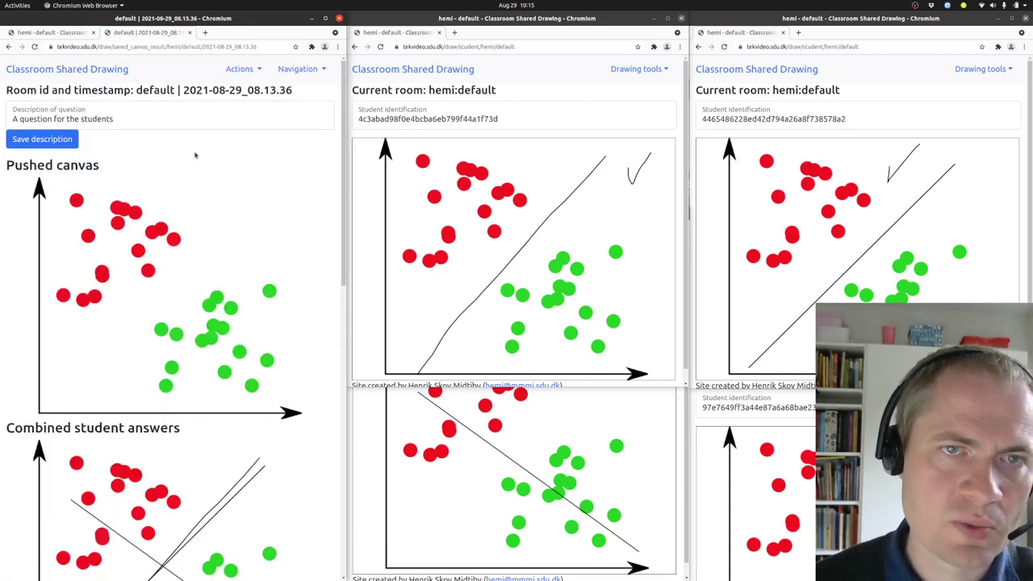
left_click_drag(180, 90, 295, 95)
left_click_drag(10, 119, 117, 118)
left_click(132, 119)
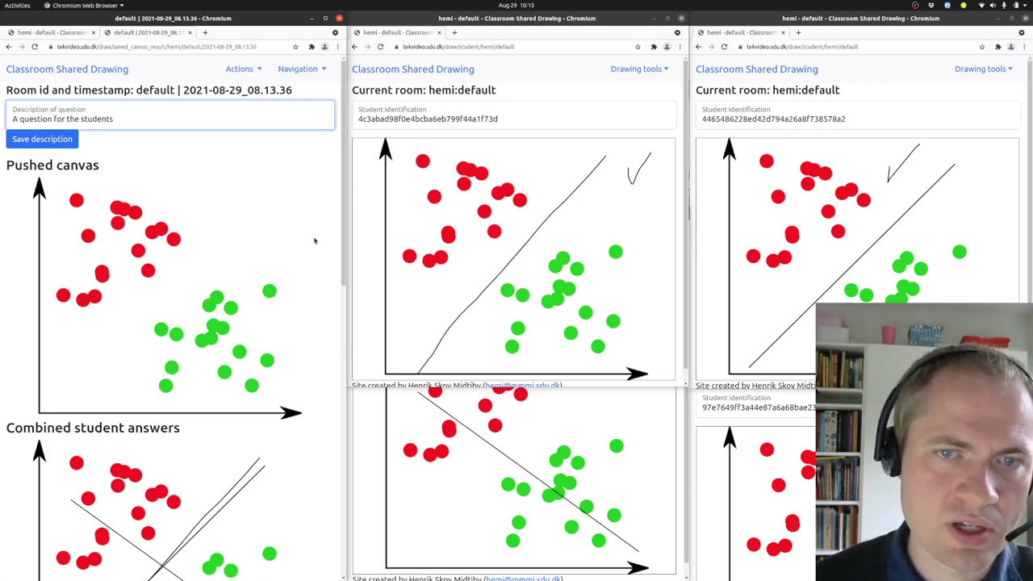
scroll(313, 239, "down", 3)
scroll(314, 245, "up", 3)
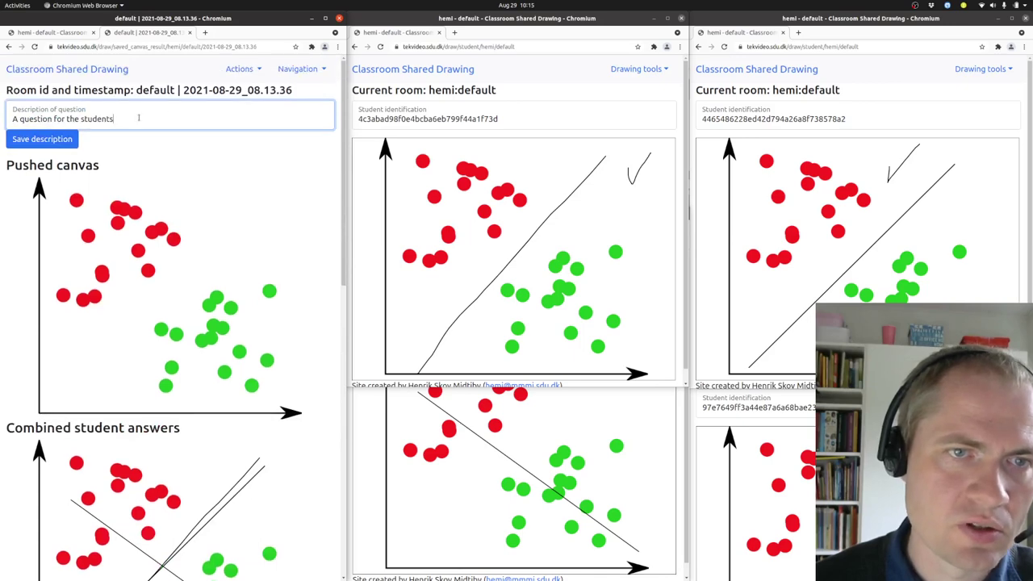
- Replace the question description with 'Separating plane' and save it
triple_click(81, 121)
type("S")
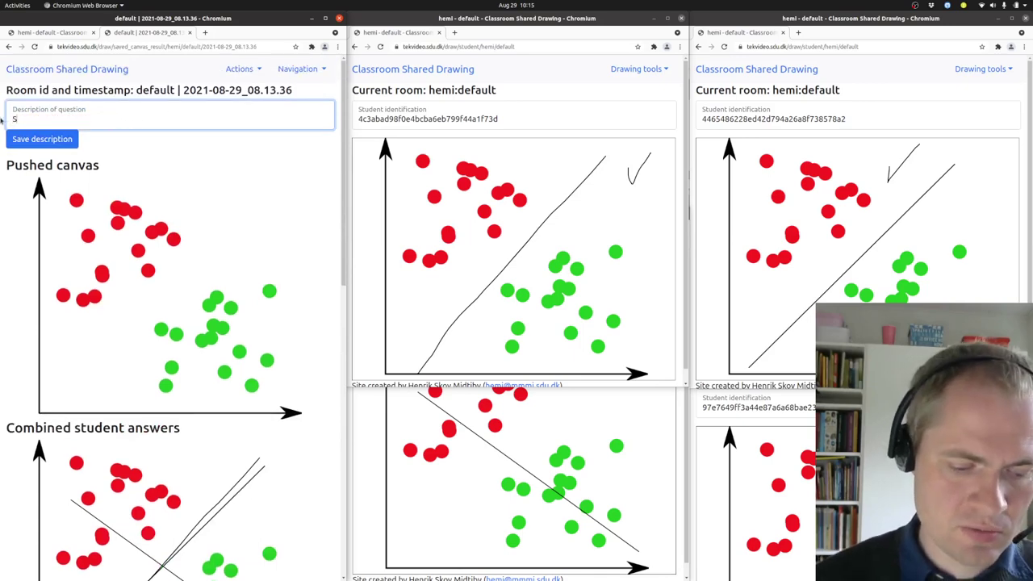
type("eparating plane")
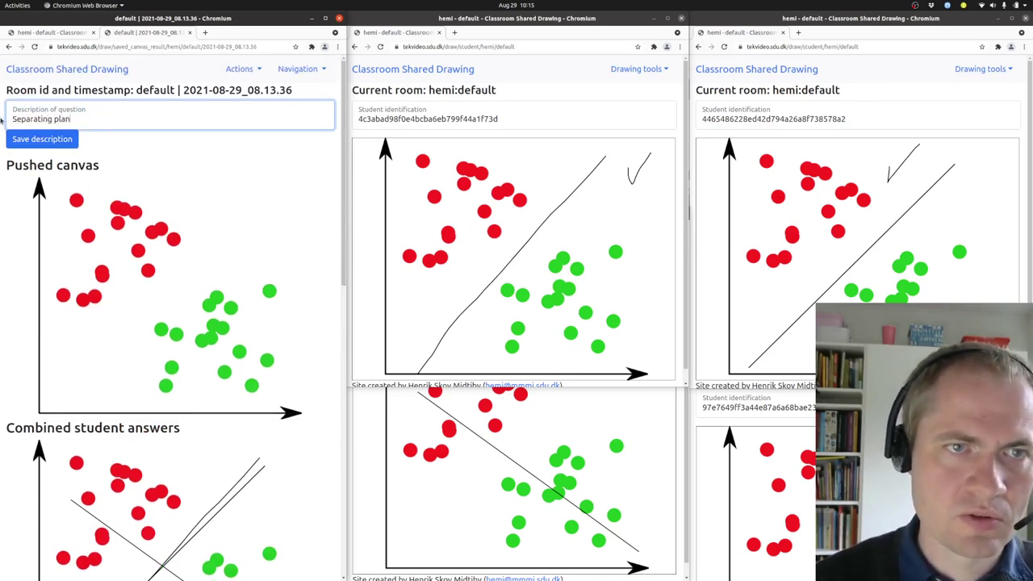
left_click(60, 144)
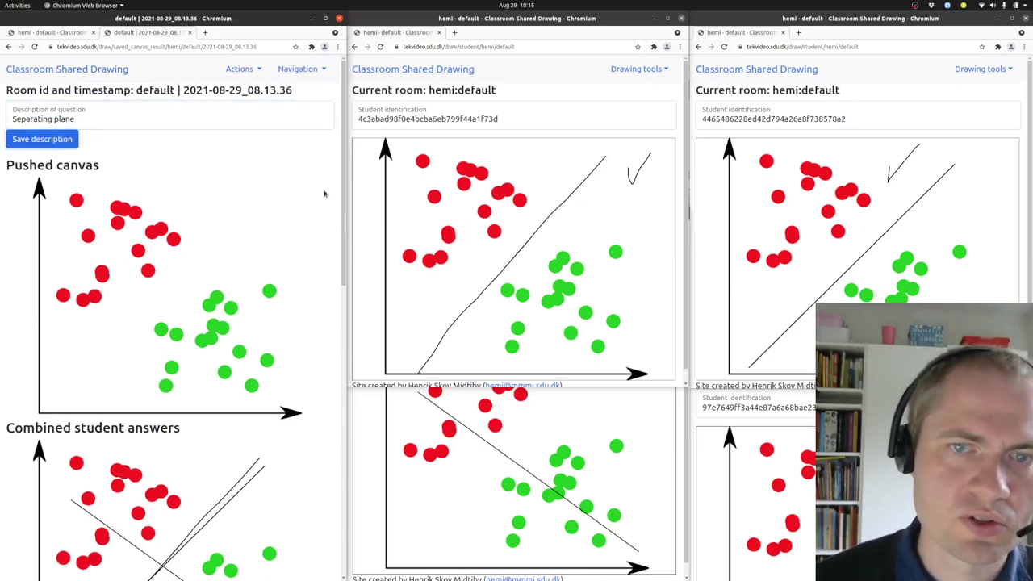
scroll(325, 194, "down", 5)
scroll(325, 194, "up", 4)
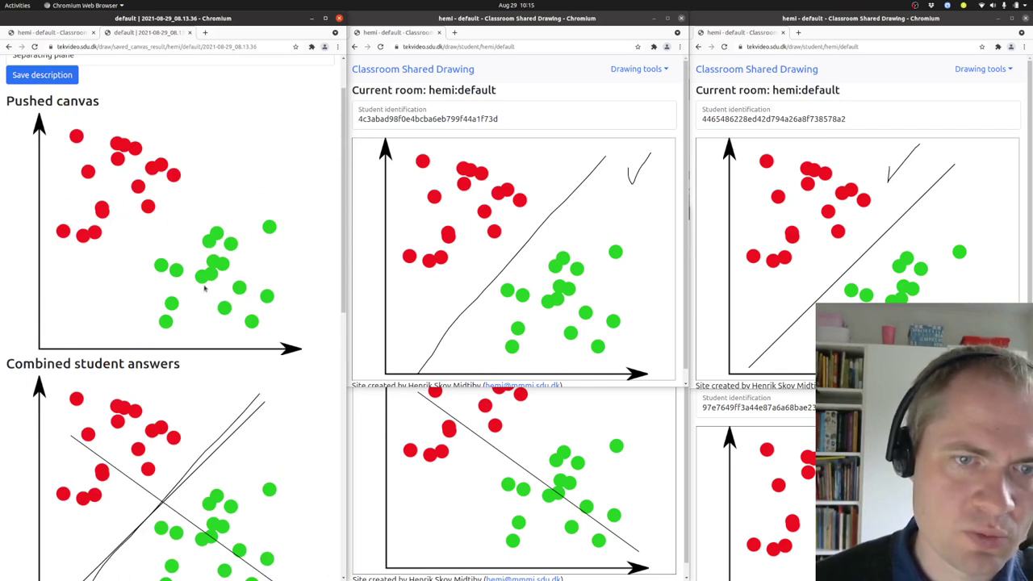
scroll(217, 263, "down", 4)
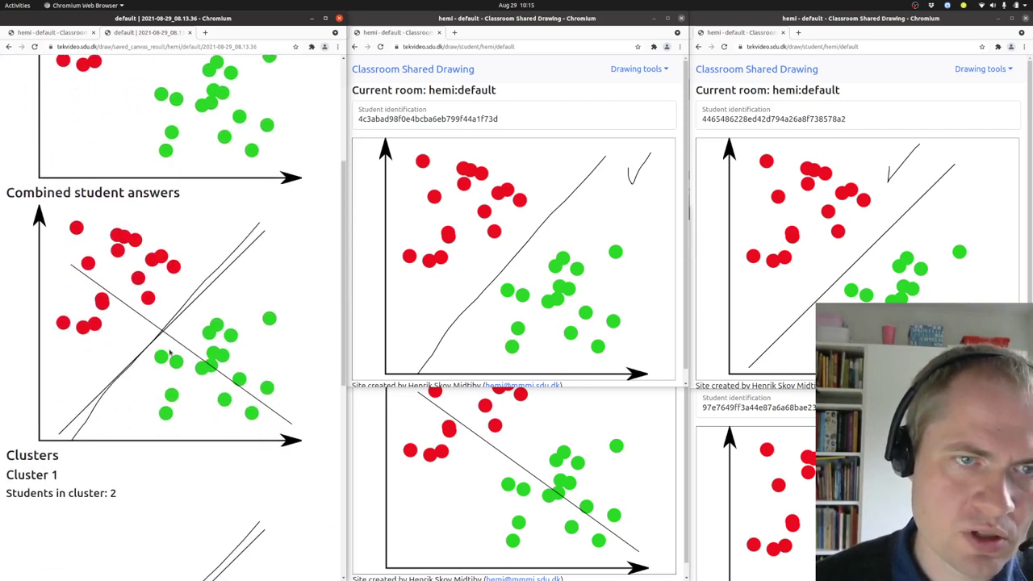
scroll(169, 348, "down", 5)
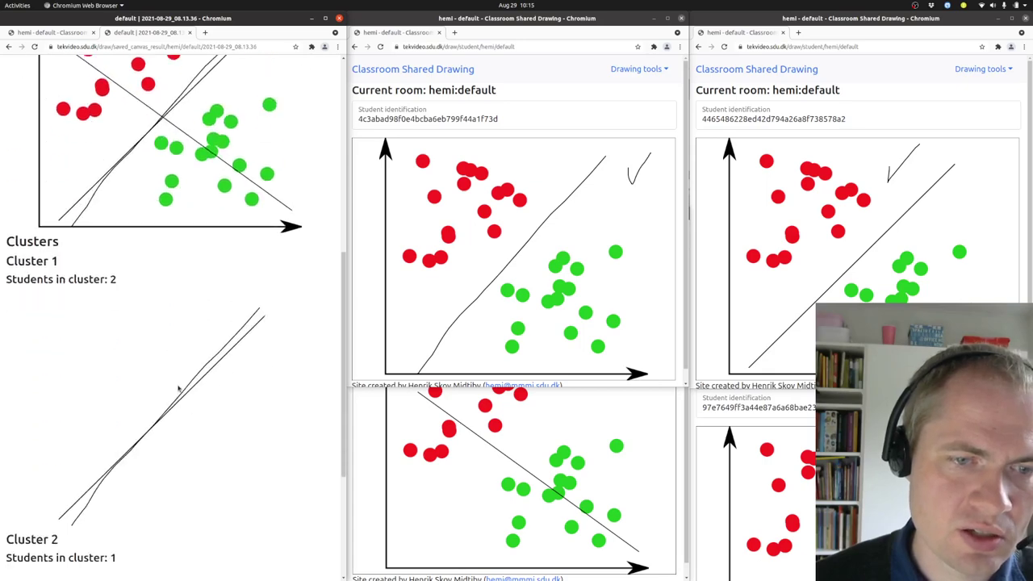
scroll(178, 394, "down", 5)
scroll(199, 308, "up", 14)
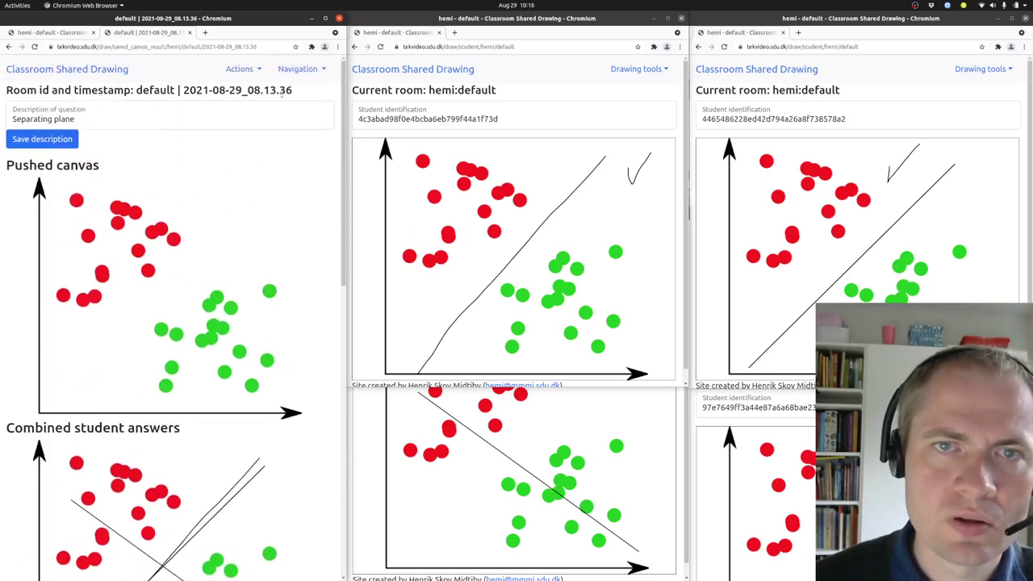
- Return to the saved canvasses list and search it for 'plan'
left_click(323, 73)
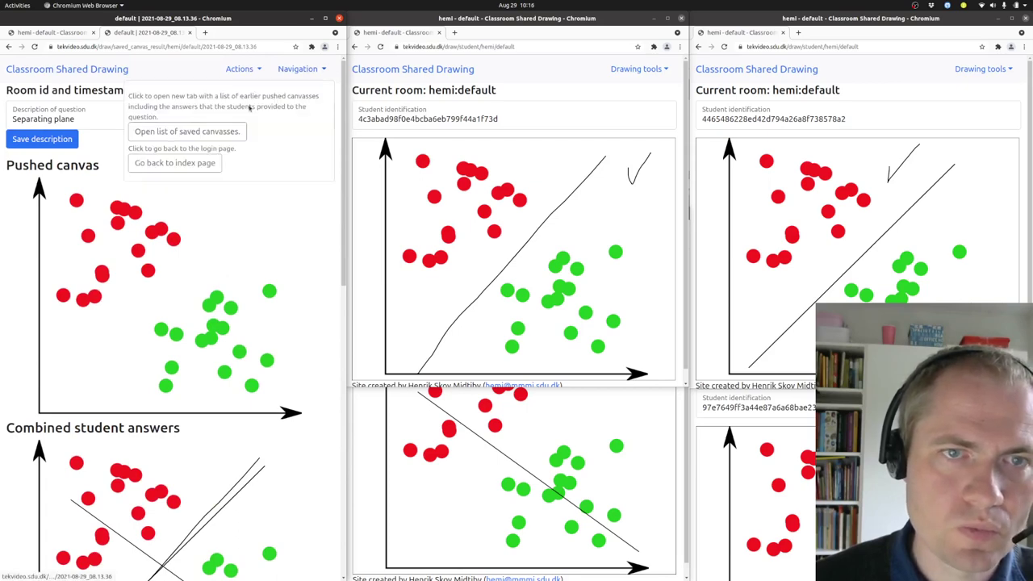
left_click(202, 138)
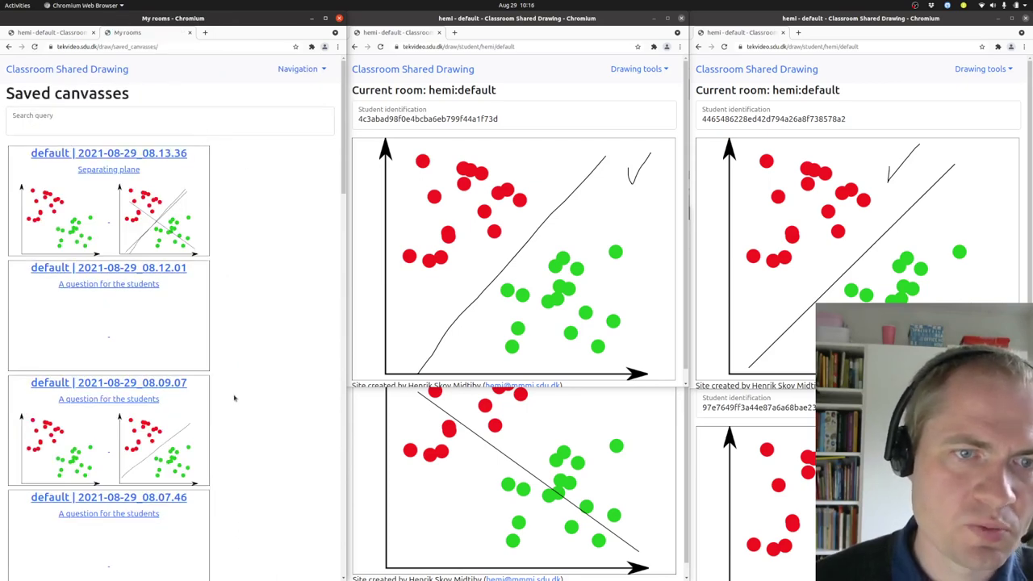
scroll(230, 394, "down", 4)
scroll(226, 390, "up", 4)
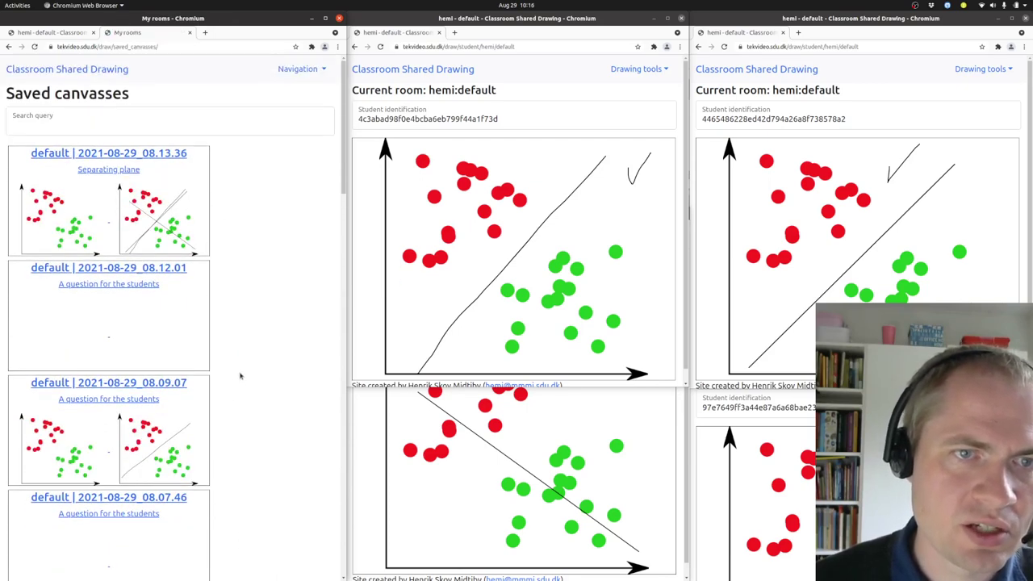
left_click(74, 126)
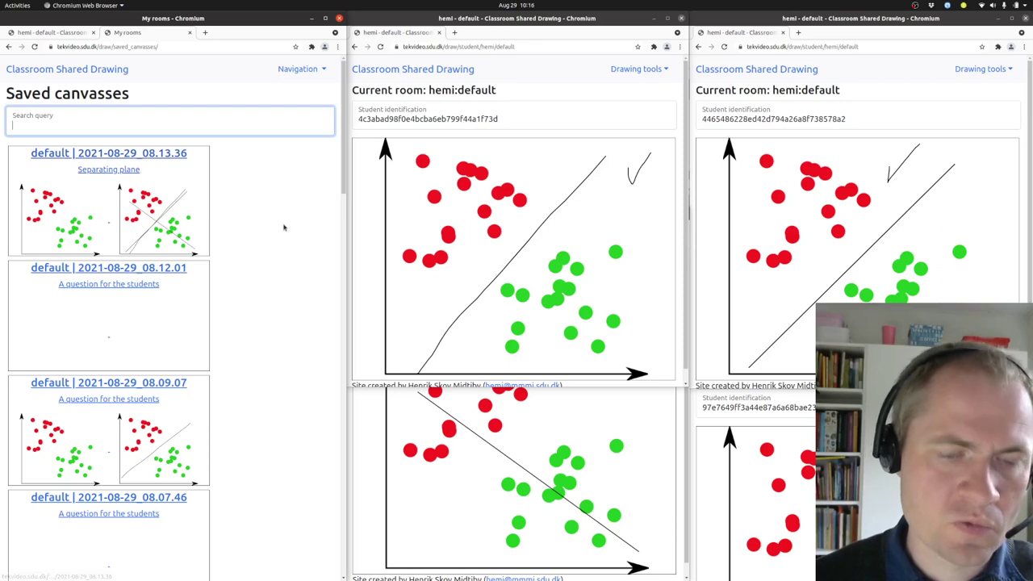
type("plan")
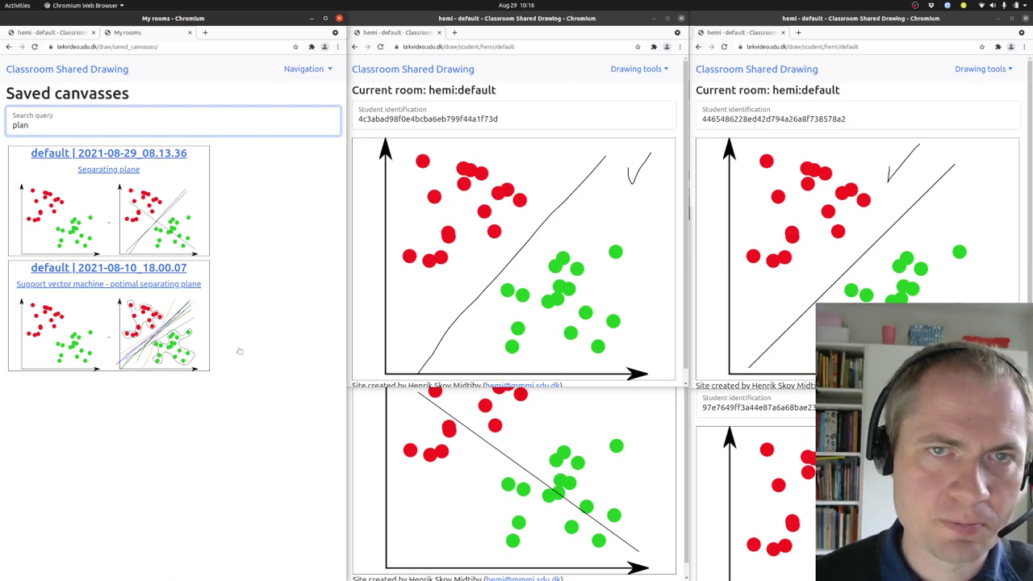
- Close the saved canvasses tab and scroll down to the hemi:default student canvases
left_click(328, 70)
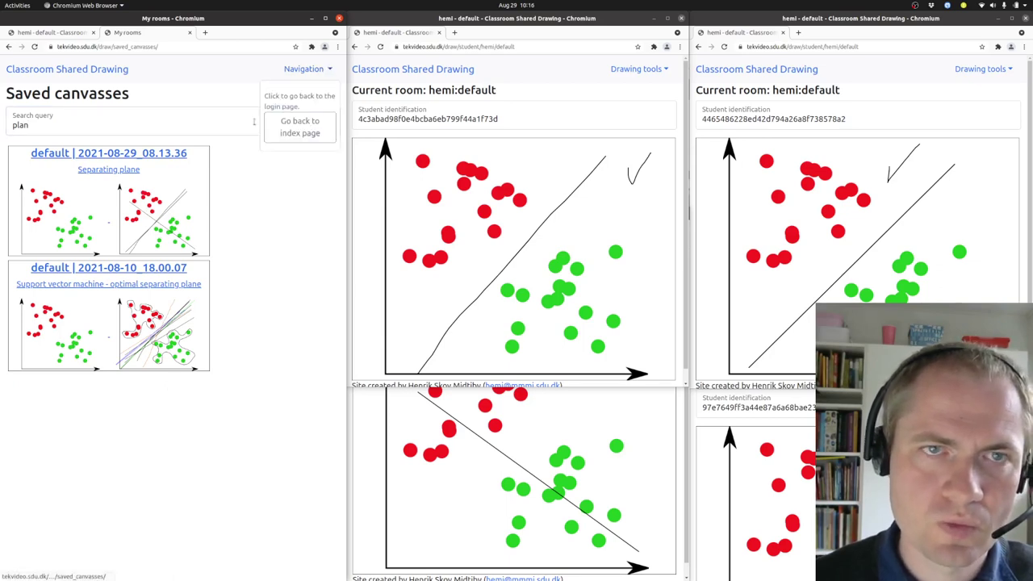
left_click(230, 282)
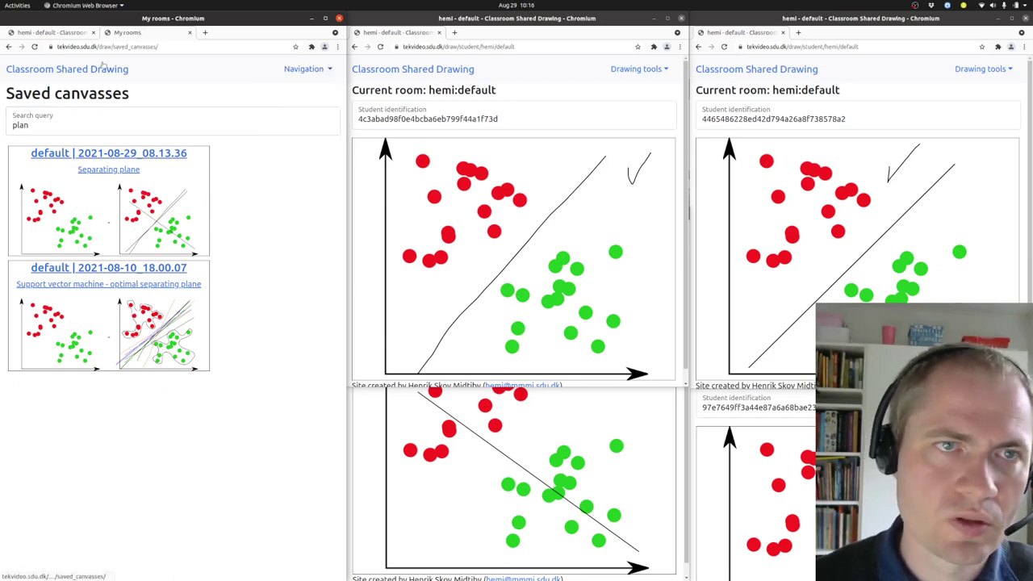
left_click(189, 33)
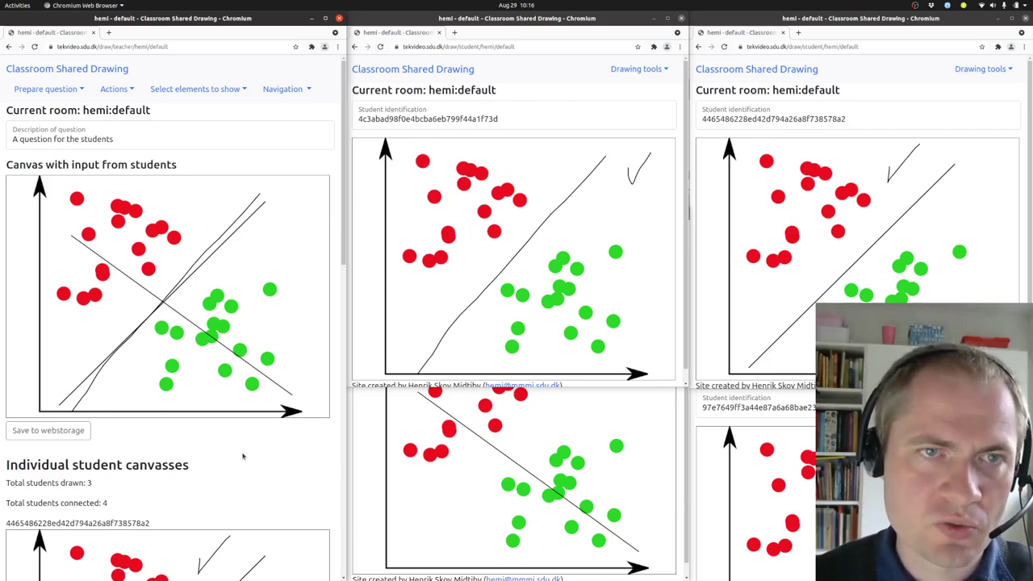
scroll(242, 456, "down", 10)
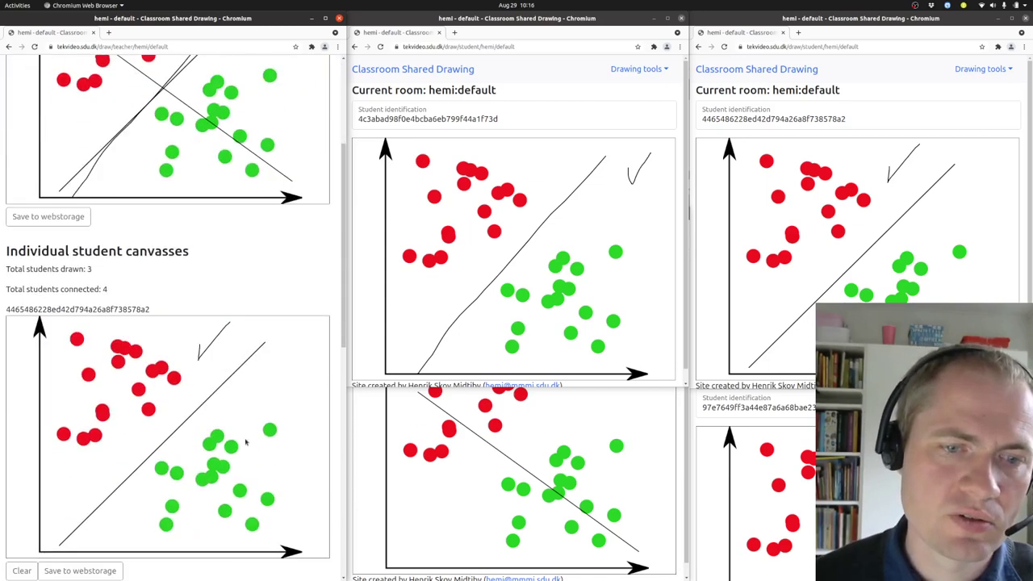